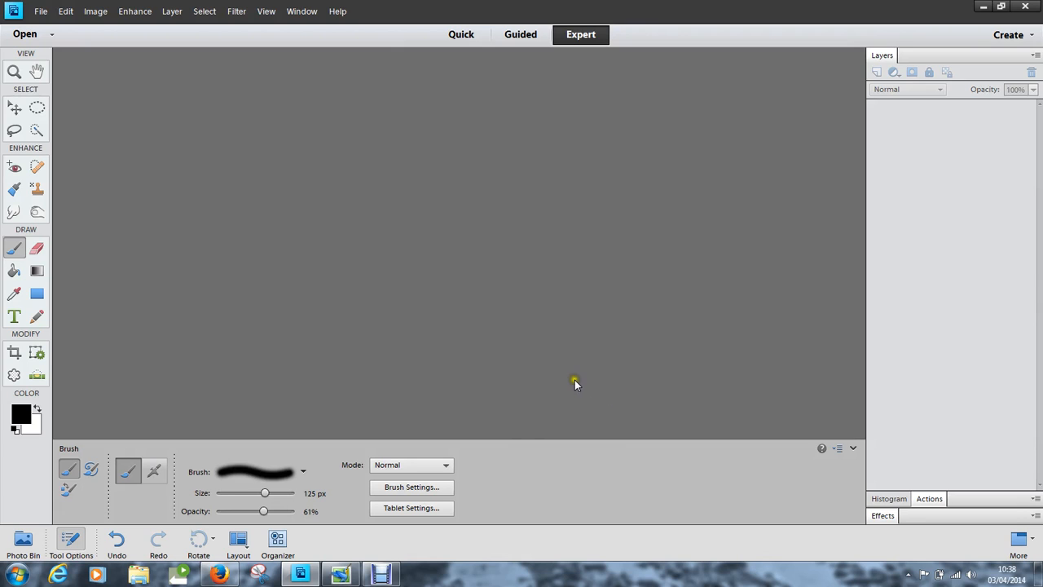
# Create a blank white 1400 x 1050 pixel RGB document at 72 pixels/inch and dock its floating window in the workspace
pyautogui.click(41, 12)
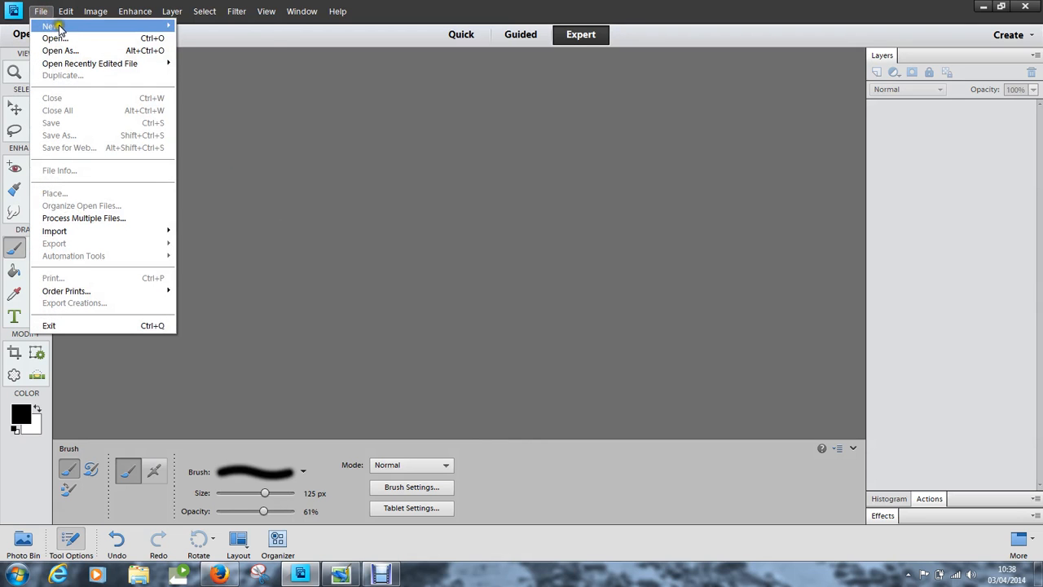
pyautogui.moveTo(90, 27)
pyautogui.click(196, 26)
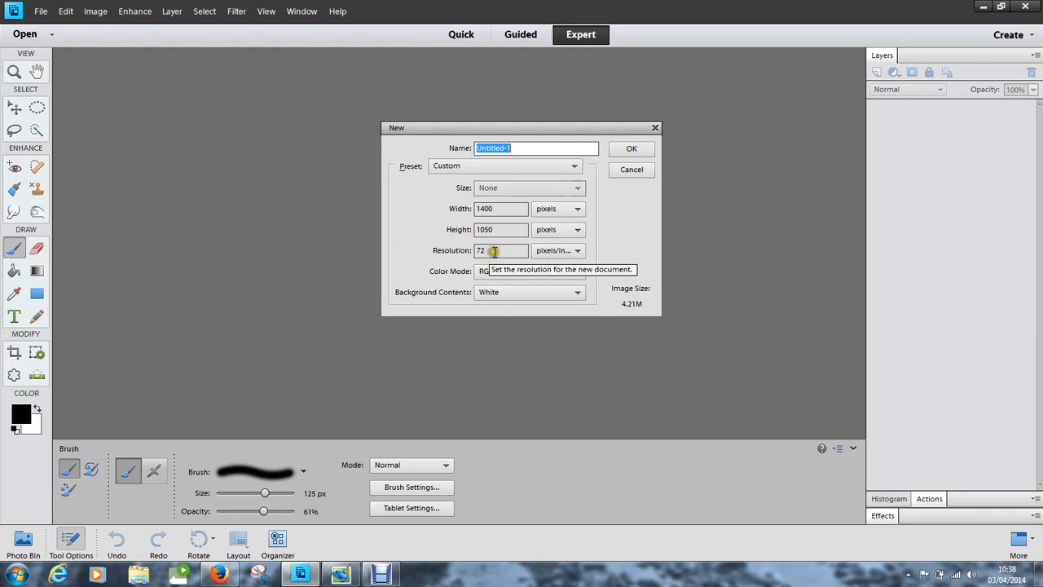
pyautogui.click(633, 152)
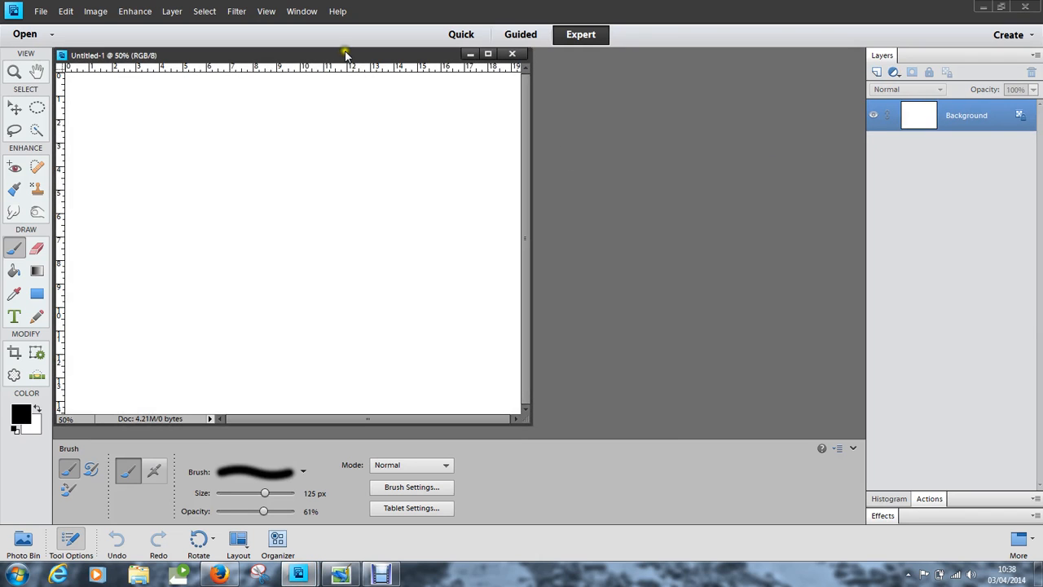
pyautogui.moveTo(344, 57); pyautogui.dragTo(399, 49)
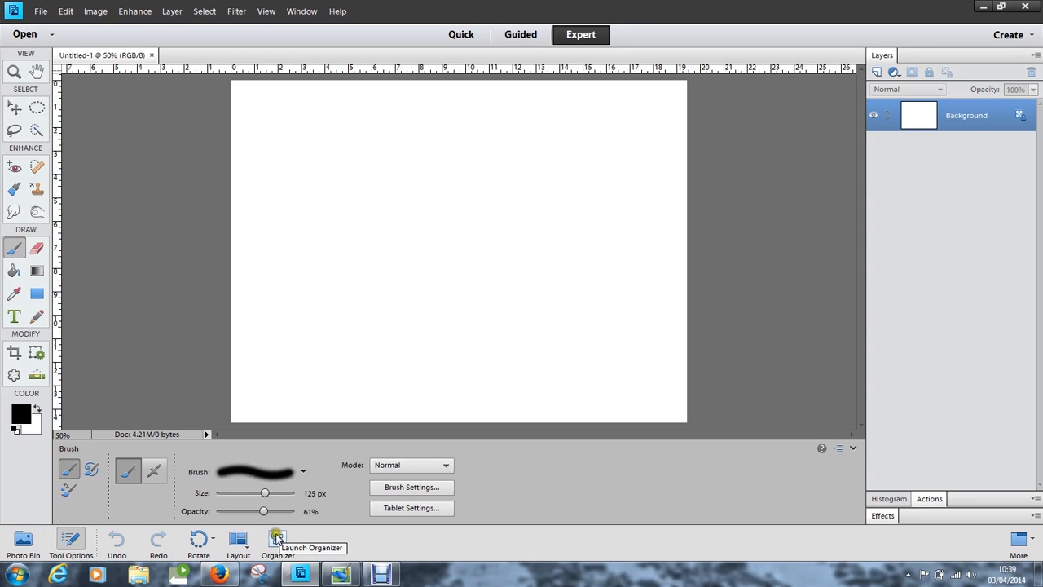
# Paint a solid black disc mid-canvas with a 125 px brush at 100% opacity, surrounded by a ring using 200 px at 77% opacity
pyautogui.moveTo(263, 511); pyautogui.dragTo(300, 512)
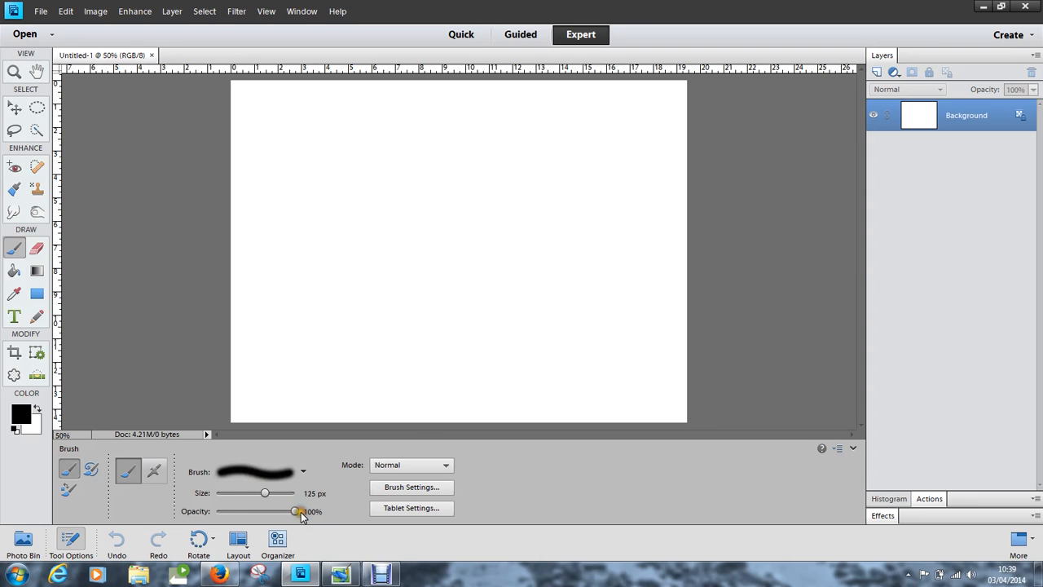
pyautogui.moveTo(449, 225)
pyautogui.mouseDown()
pyautogui.moveTo(435, 258)
pyautogui.moveTo(441, 238)
pyautogui.moveTo(463, 227)
pyautogui.moveTo(458, 258)
pyautogui.moveTo(419, 266)
pyautogui.moveTo(437, 230)
pyautogui.moveTo(484, 238)
pyautogui.moveTo(458, 243)
pyautogui.moveTo(473, 220)
pyautogui.moveTo(450, 221)
pyautogui.moveTo(434, 270)
pyautogui.moveTo(485, 256)
pyautogui.moveTo(471, 222)
pyautogui.moveTo(444, 213)
pyautogui.moveTo(418, 246)
pyautogui.moveTo(435, 275)
pyautogui.moveTo(499, 236)
pyautogui.moveTo(490, 216)
pyautogui.moveTo(458, 203)
pyautogui.moveTo(414, 219)
pyautogui.moveTo(414, 248)
pyautogui.moveTo(435, 285)
pyautogui.moveTo(468, 272)
pyautogui.moveTo(487, 220)
pyautogui.moveTo(459, 208)
pyautogui.moveTo(429, 219)
pyautogui.moveTo(426, 260)
pyautogui.moveTo(486, 276)
pyautogui.moveTo(502, 243)
pyautogui.moveTo(490, 223)
pyautogui.moveTo(444, 224)
pyautogui.mouseUp()
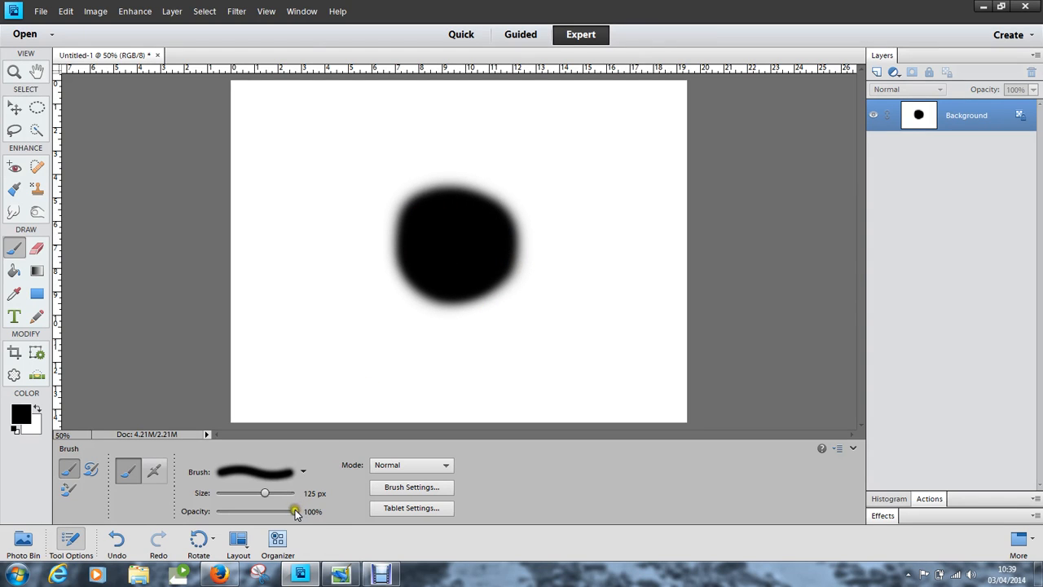
pyautogui.moveTo(295, 511)
pyautogui.mouseDown()
pyautogui.moveTo(303, 520)
pyautogui.moveTo(278, 511)
pyautogui.mouseUp()
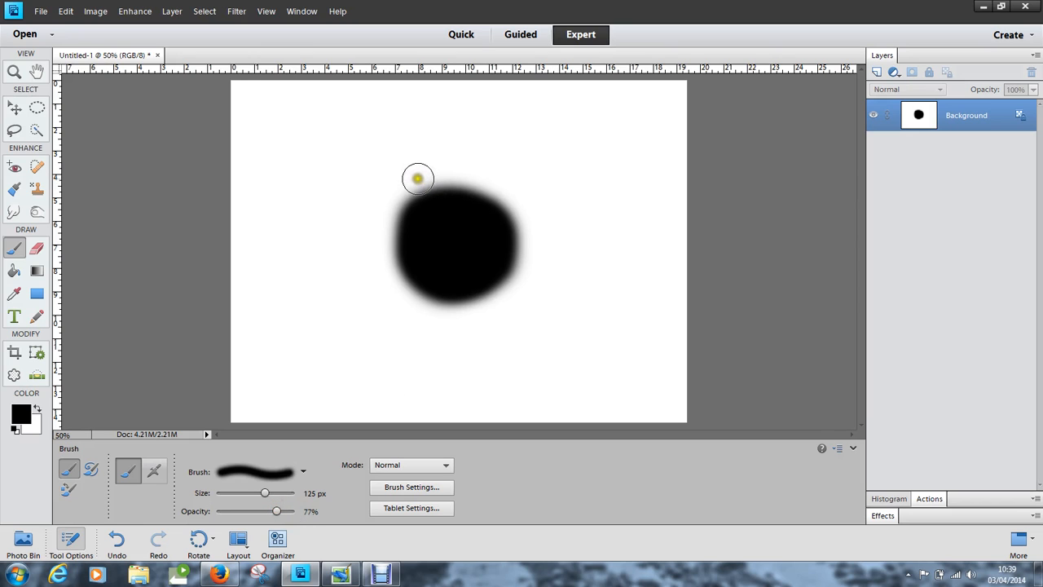
pyautogui.press(']')
pyautogui.press(']')
pyautogui.moveTo(417, 177)
pyautogui.mouseDown()
pyautogui.moveTo(384, 216)
pyautogui.moveTo(382, 264)
pyautogui.moveTo(397, 302)
pyautogui.moveTo(458, 299)
pyautogui.moveTo(498, 280)
pyautogui.moveTo(522, 247)
pyautogui.moveTo(508, 203)
pyautogui.moveTo(427, 179)
pyautogui.moveTo(474, 182)
pyautogui.moveTo(519, 213)
pyautogui.moveTo(533, 269)
pyautogui.moveTo(527, 300)
pyautogui.moveTo(445, 318)
pyautogui.moveTo(417, 304)
pyautogui.moveTo(389, 262)
pyautogui.moveTo(383, 213)
pyautogui.moveTo(410, 175)
pyautogui.moveTo(455, 162)
pyautogui.moveTo(516, 179)
pyautogui.moveTo(539, 279)
pyautogui.moveTo(519, 324)
pyautogui.moveTo(459, 334)
pyautogui.moveTo(397, 319)
pyautogui.moveTo(376, 275)
pyautogui.moveTo(375, 233)
pyautogui.moveTo(395, 172)
pyautogui.moveTo(434, 161)
pyautogui.moveTo(490, 170)
pyautogui.moveTo(544, 208)
pyautogui.moveTo(556, 285)
pyautogui.mouseUp()
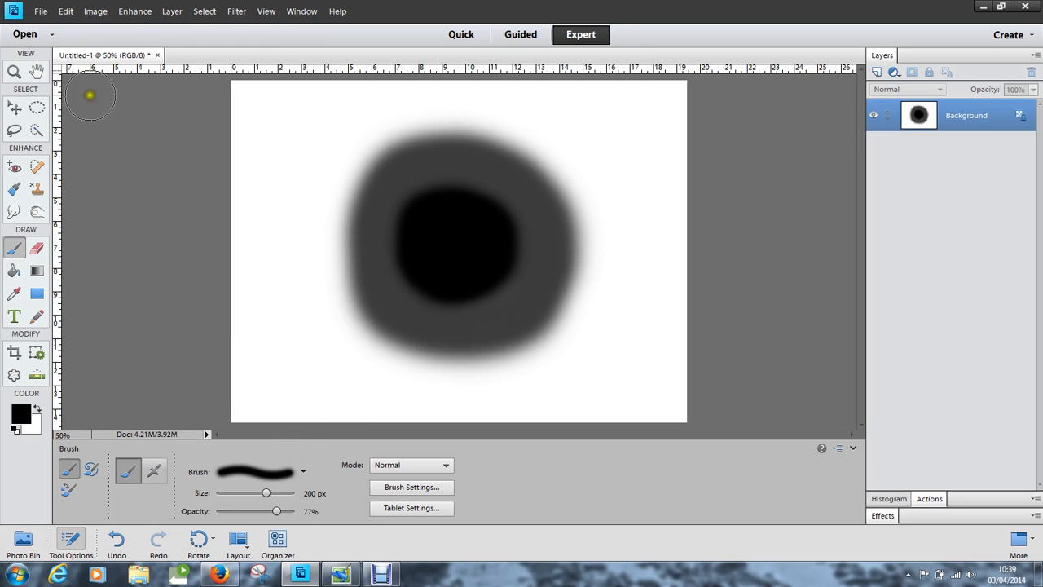
# Save the image as a JPEG named Black in the My Masks folder and close the document
pyautogui.click(41, 13)
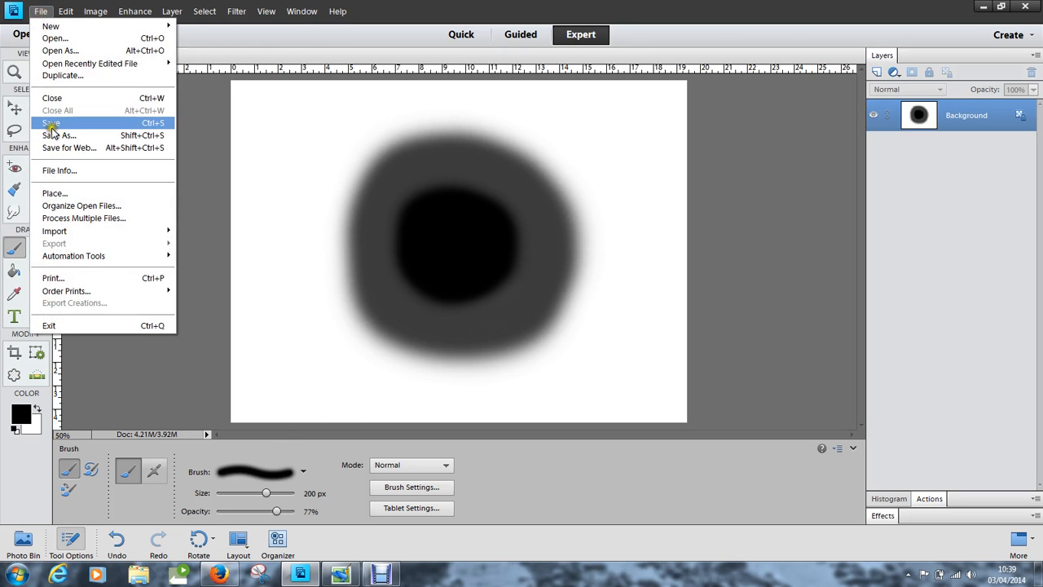
pyautogui.click(50, 133)
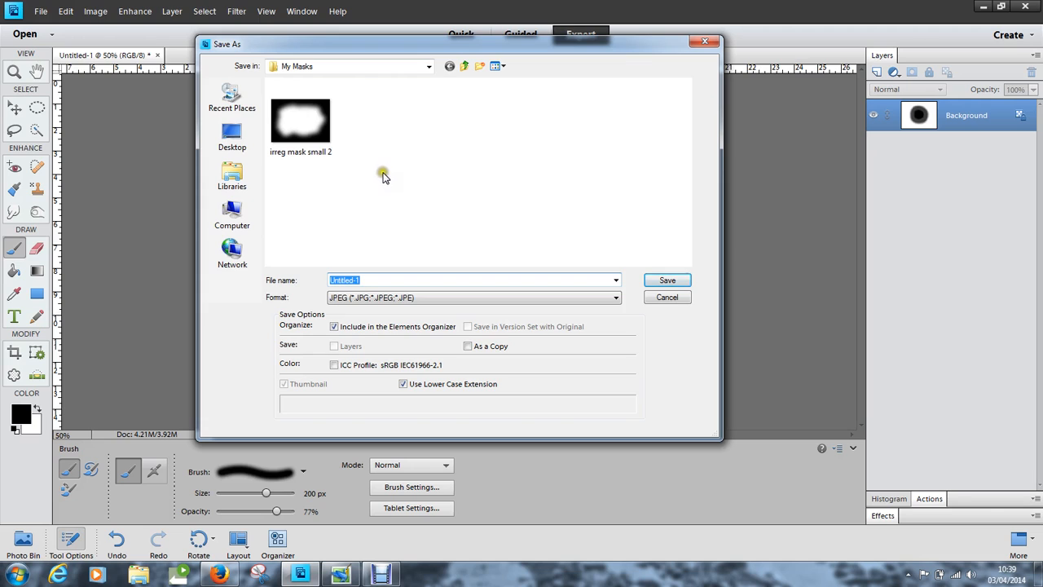
pyautogui.click(393, 229)
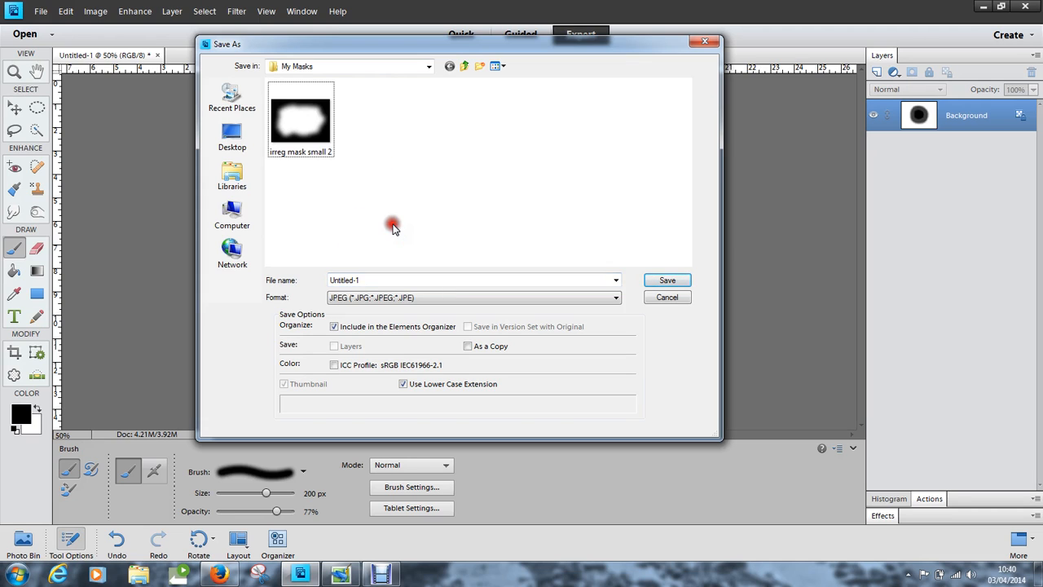
pyautogui.click(367, 283)
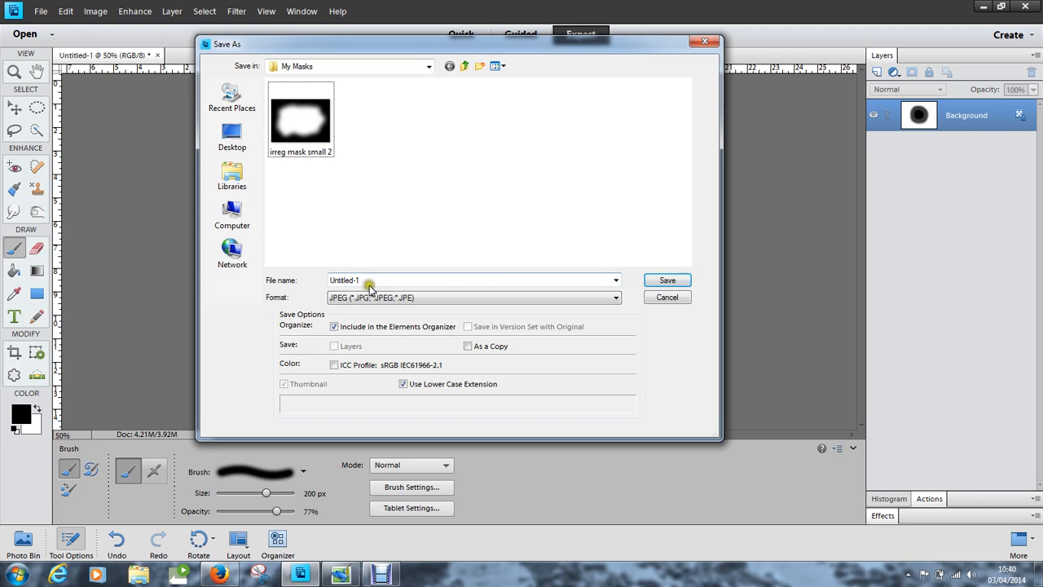
pyautogui.click(369, 282)
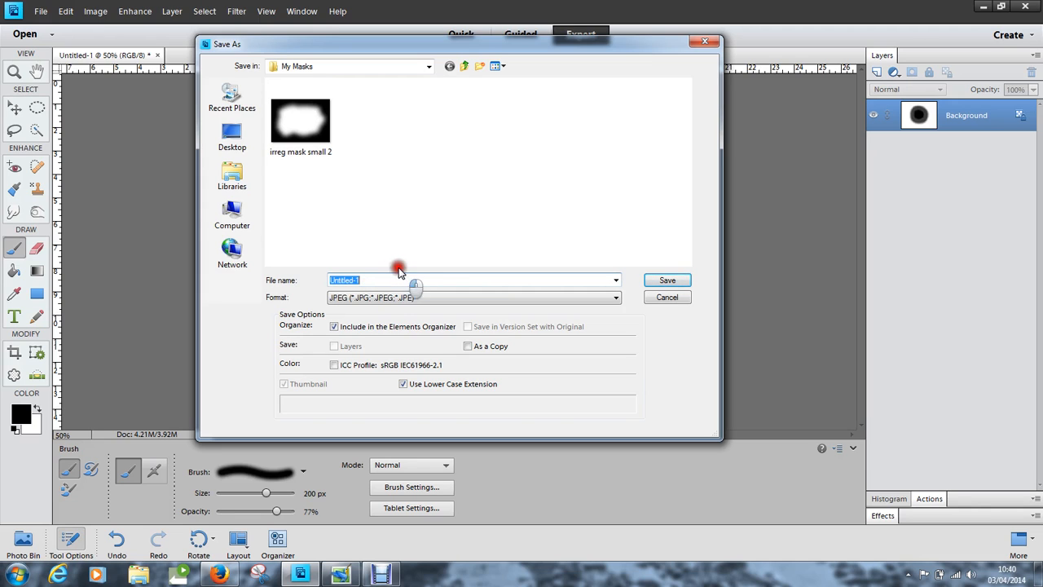
pyautogui.write('Black')
pyautogui.click(668, 281)
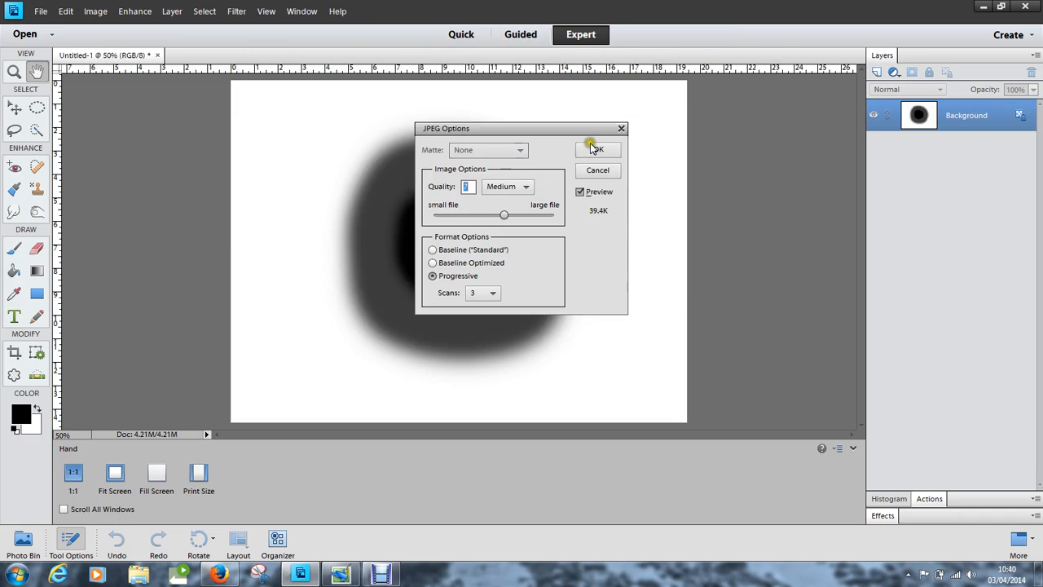
pyautogui.click(597, 149)
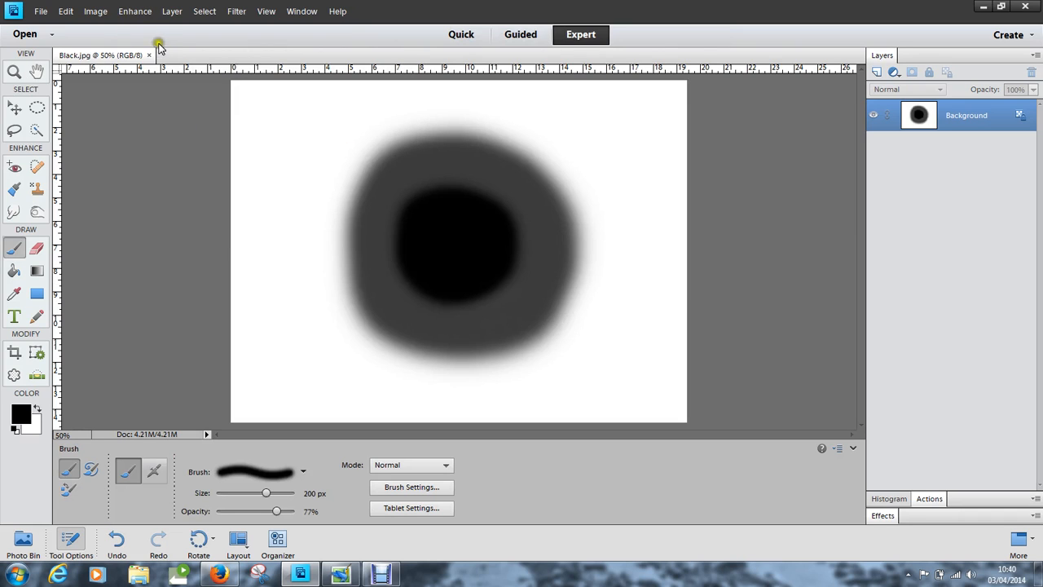
pyautogui.click(150, 56)
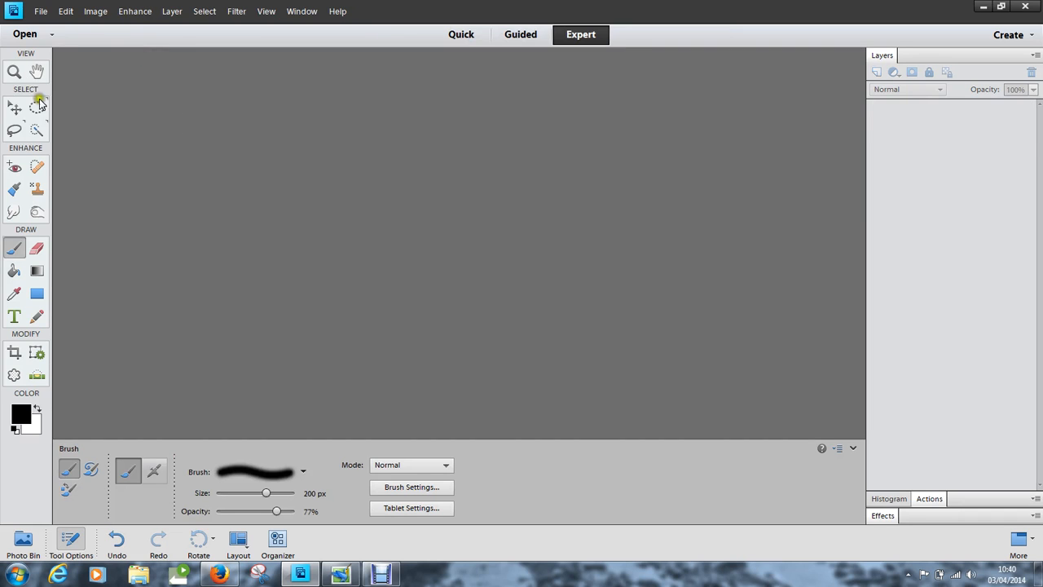
# Create another 1400 x 1050 pixel document with White background contents and dock its window
pyautogui.click(40, 11)
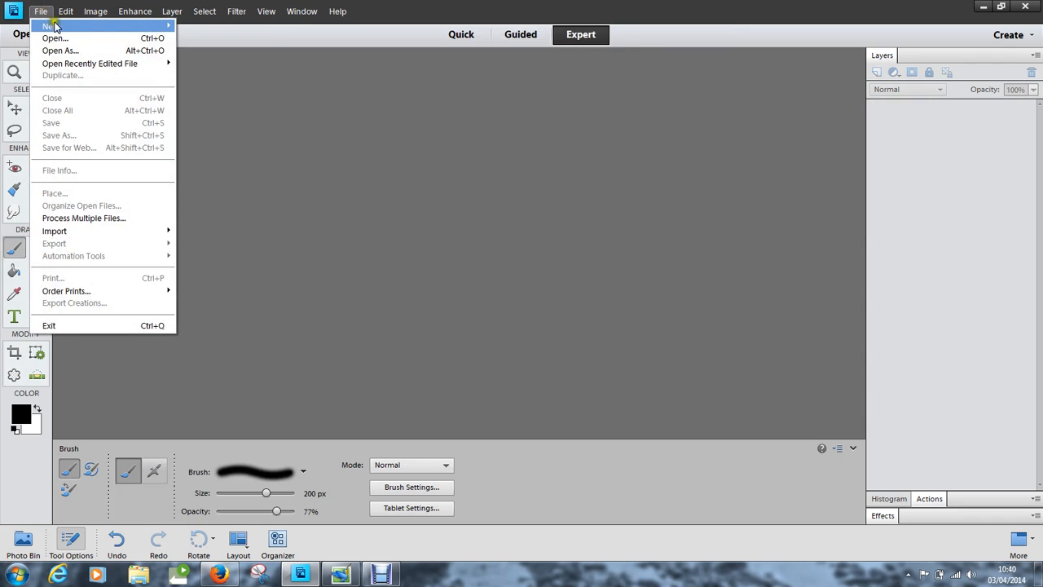
pyautogui.moveTo(101, 30)
pyautogui.click(196, 26)
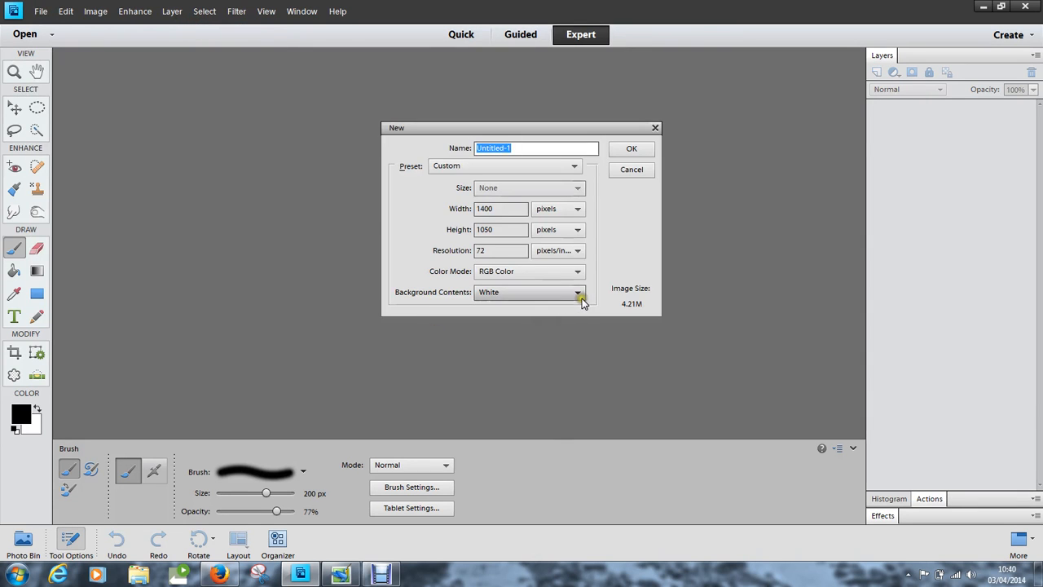
pyautogui.click(579, 295)
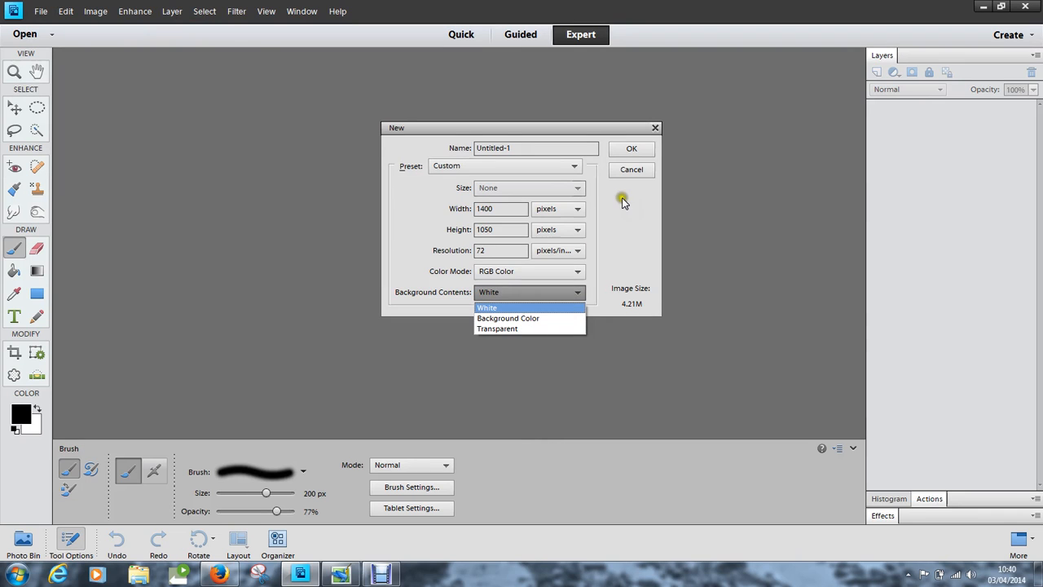
pyautogui.click(632, 151)
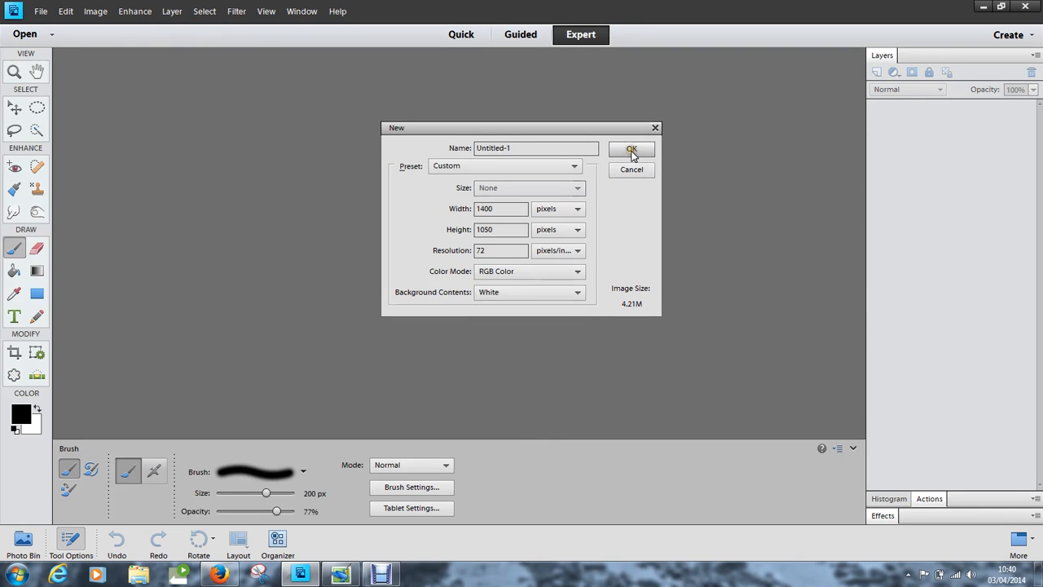
pyautogui.moveTo(269, 55); pyautogui.dragTo(296, 50)
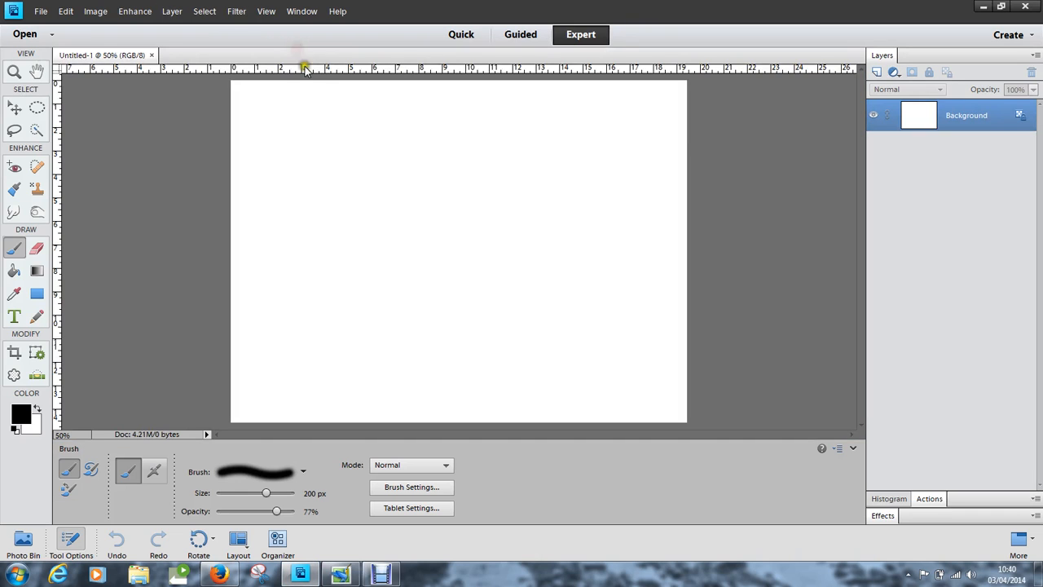
# Paint a thick black border around the canvas edges at 100% brush opacity, using a 200 px brush and then 300 px
pyautogui.click(317, 187)
pyautogui.moveTo(275, 511); pyautogui.dragTo(309, 511)
pyautogui.moveTo(236, 98)
pyautogui.mouseDown()
pyautogui.moveTo(657, 103)
pyautogui.moveTo(665, 123)
pyautogui.moveTo(642, 326)
pyautogui.moveTo(666, 406)
pyautogui.moveTo(565, 424)
pyautogui.moveTo(203, 413)
pyautogui.mouseUp()
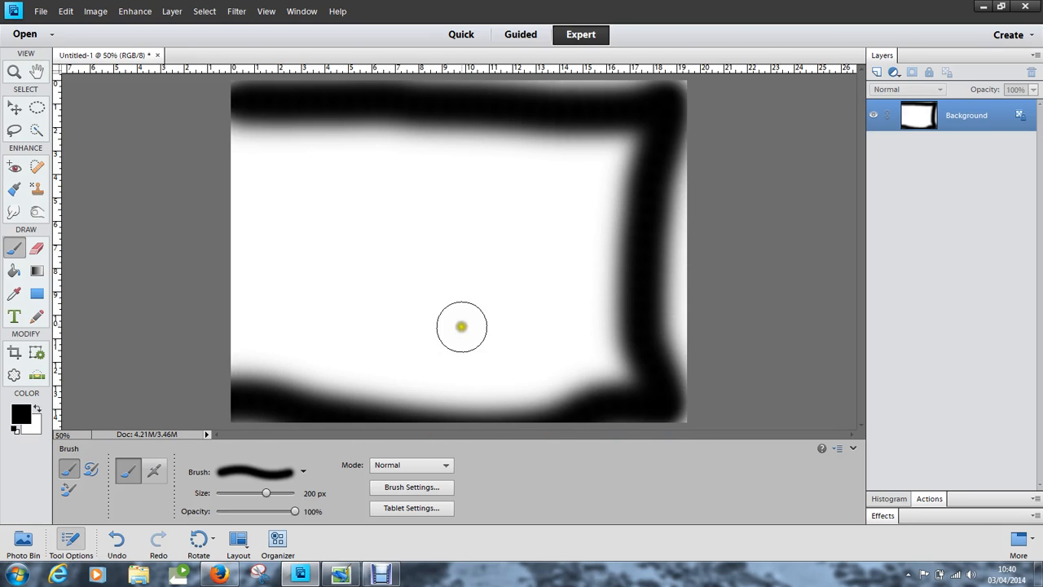
pyautogui.press(']')
pyautogui.press(']')
pyautogui.moveTo(664, 107)
pyautogui.mouseDown()
pyautogui.moveTo(665, 417)
pyautogui.moveTo(288, 403)
pyautogui.moveTo(236, 412)
pyautogui.moveTo(234, 268)
pyautogui.moveTo(257, 144)
pyautogui.moveTo(253, 97)
pyautogui.moveTo(596, 80)
pyautogui.moveTo(707, 88)
pyautogui.moveTo(334, 79)
pyautogui.moveTo(271, 165)
pyautogui.moveTo(255, 292)
pyautogui.moveTo(261, 391)
pyautogui.mouseUp()
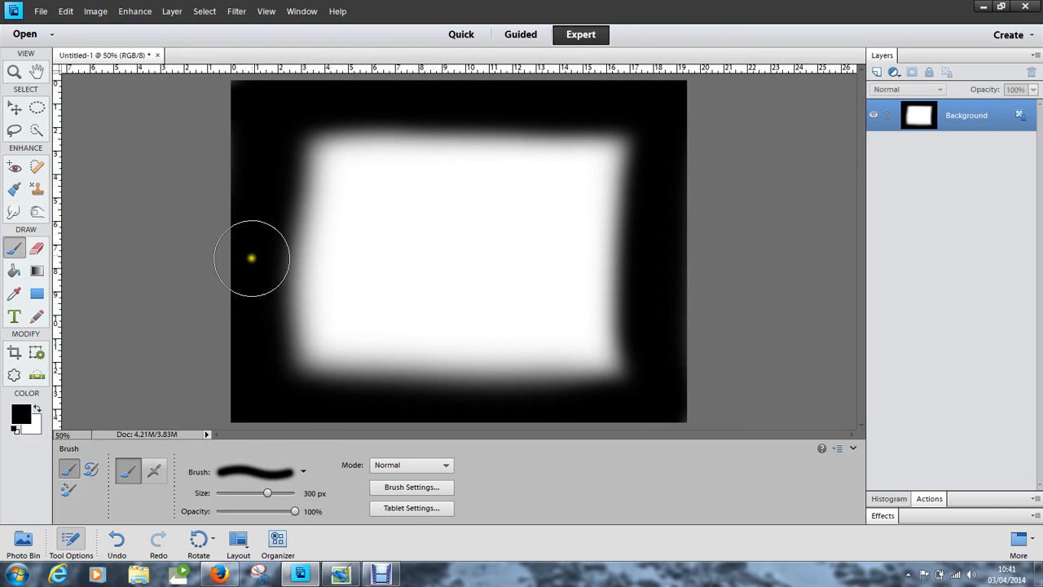
# Round off the white area's corners with black at 100% opacity, then paint around its inner edge at 79% opacity
pyautogui.moveTo(330, 137)
pyautogui.mouseDown()
pyautogui.moveTo(309, 125)
pyautogui.moveTo(287, 155)
pyautogui.moveTo(243, 316)
pyautogui.moveTo(298, 380)
pyautogui.mouseUp()
pyautogui.moveTo(611, 134)
pyautogui.mouseDown()
pyautogui.moveTo(601, 121)
pyautogui.moveTo(653, 210)
pyautogui.mouseUp()
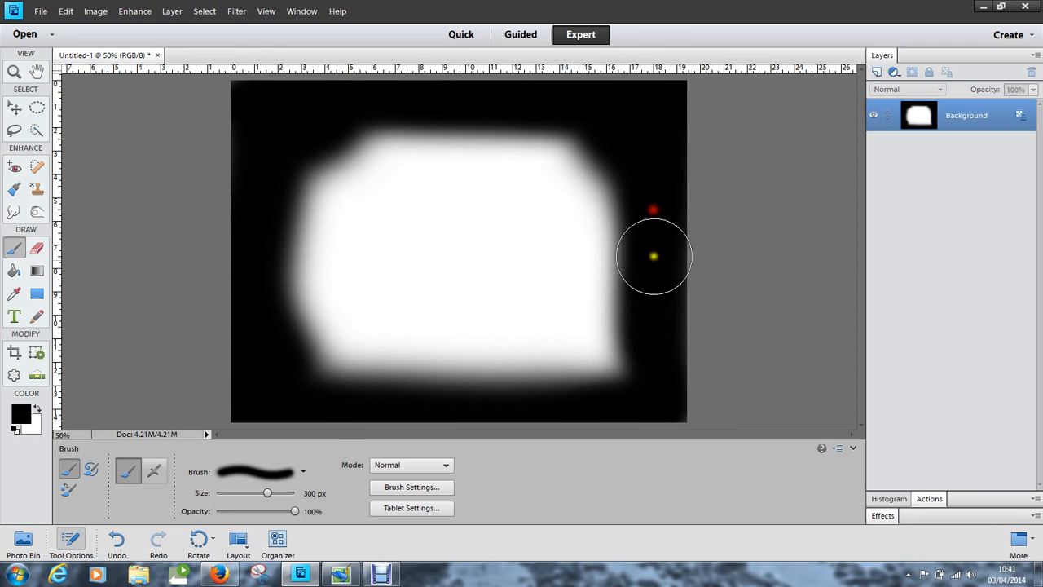
pyautogui.moveTo(654, 256)
pyautogui.mouseDown()
pyautogui.moveTo(651, 319)
pyautogui.moveTo(600, 384)
pyautogui.mouseUp()
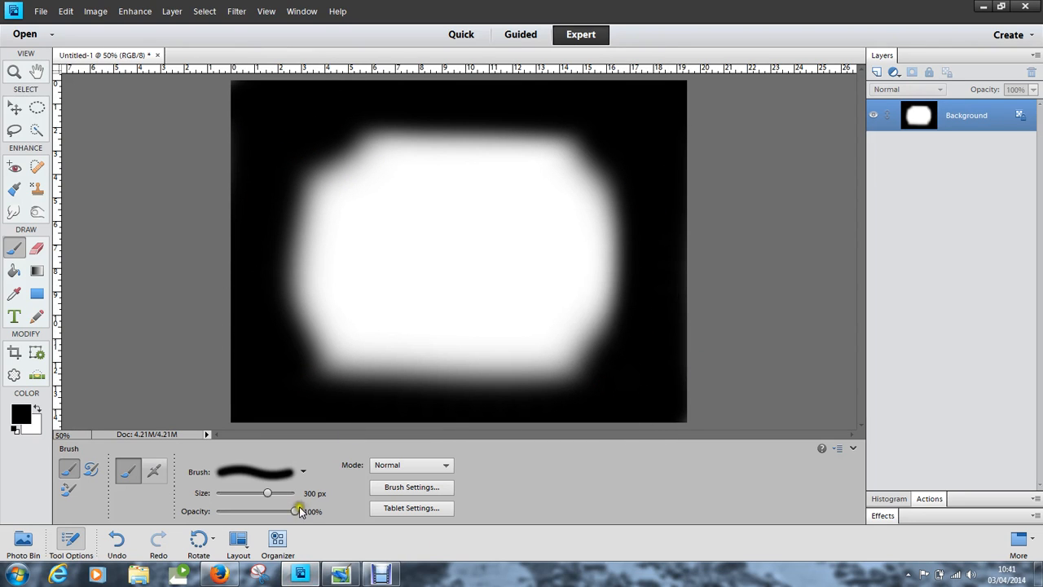
pyautogui.moveTo(293, 514); pyautogui.dragTo(278, 511)
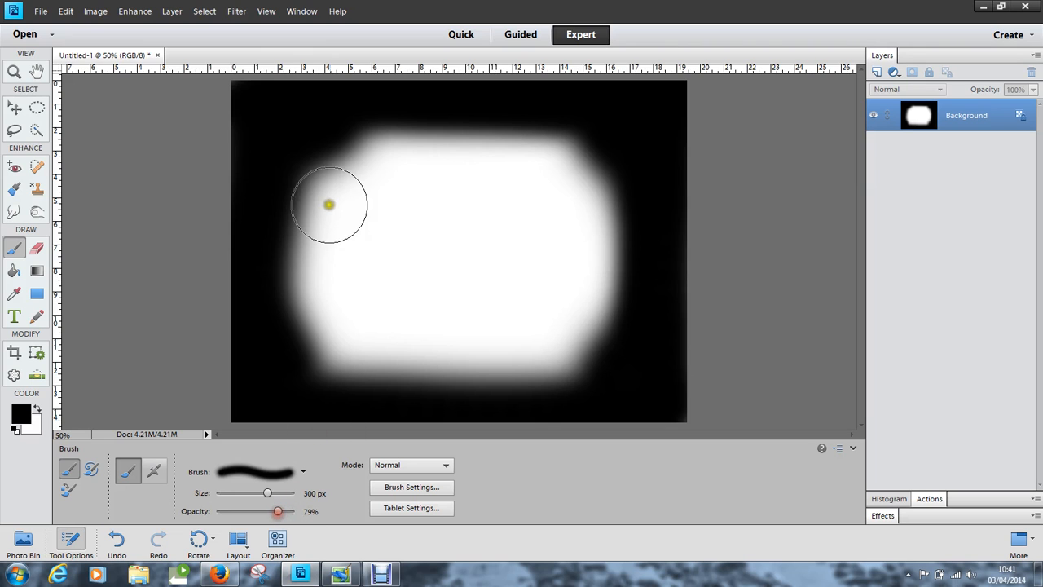
pyautogui.moveTo(361, 152)
pyautogui.mouseDown()
pyautogui.moveTo(294, 247)
pyautogui.moveTo(298, 303)
pyautogui.moveTo(332, 364)
pyautogui.moveTo(570, 369)
pyautogui.moveTo(626, 330)
pyautogui.moveTo(637, 171)
pyautogui.moveTo(610, 145)
pyautogui.moveTo(454, 114)
pyautogui.moveTo(378, 139)
pyautogui.mouseUp()
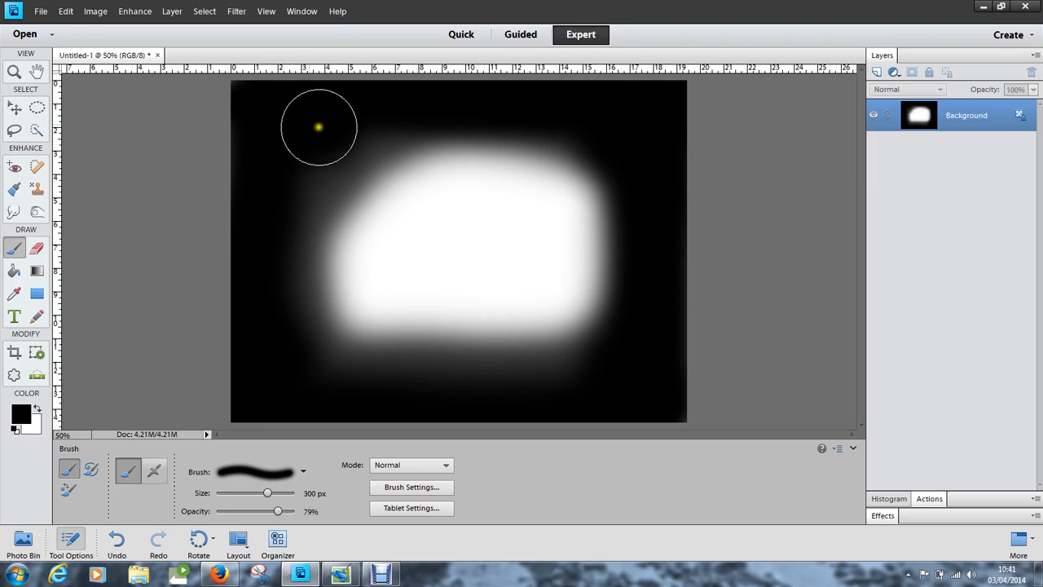
# Save the image as a JPEG named White in the My Masks folder and close the document
pyautogui.click(37, 13)
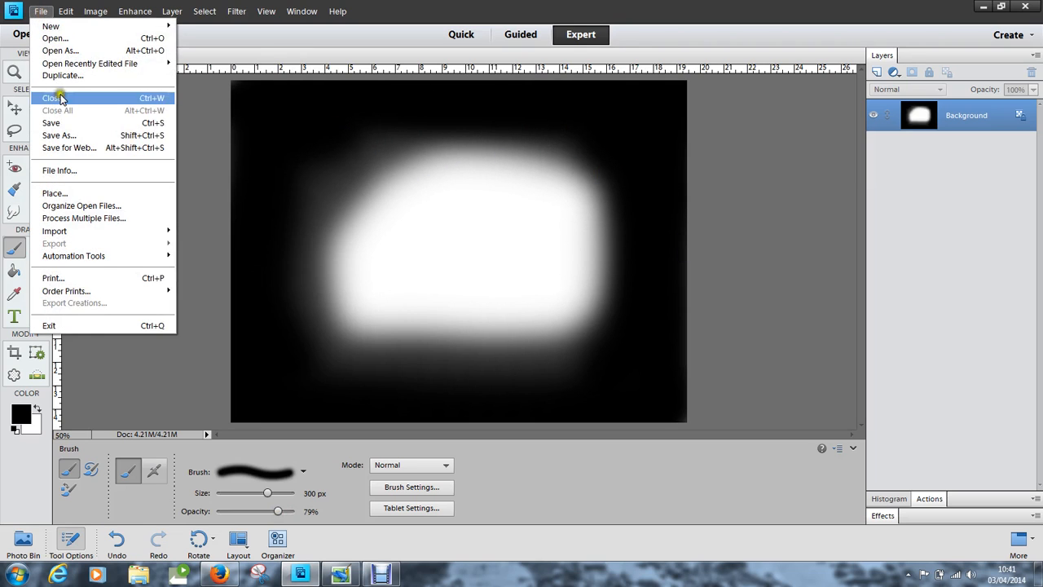
pyautogui.click(54, 123)
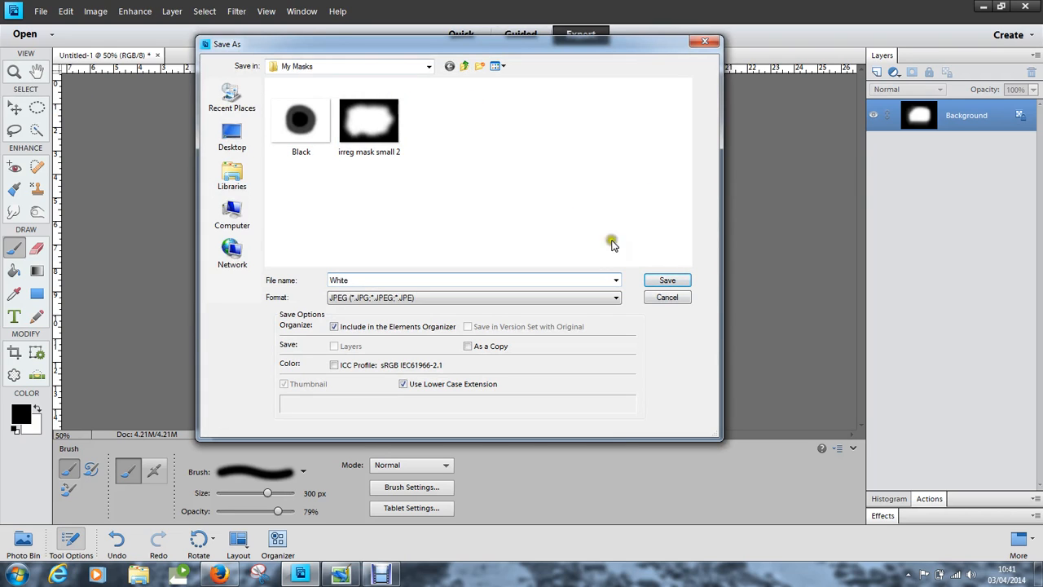
pyautogui.click(666, 283)
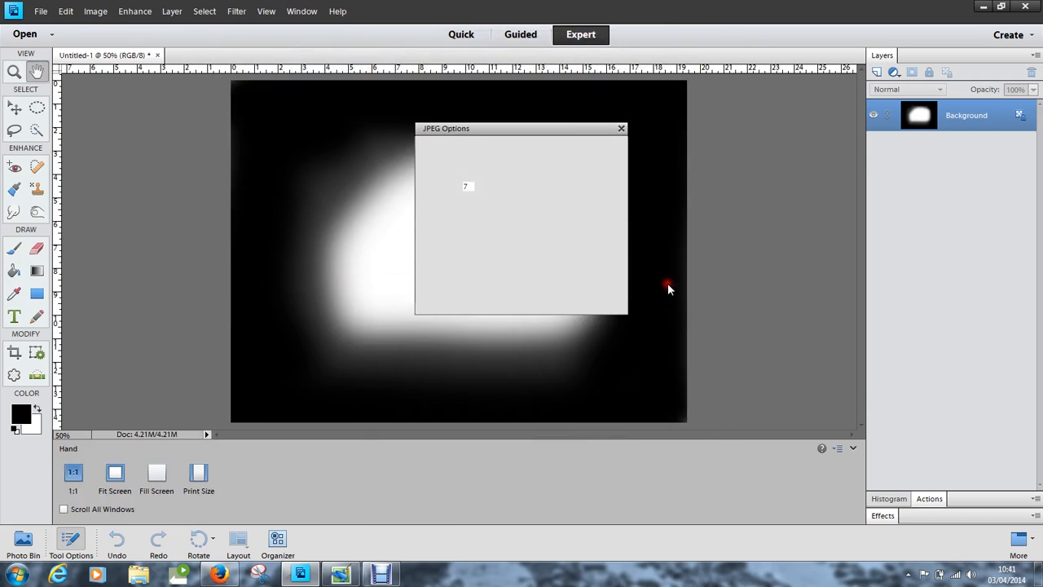
pyautogui.click(598, 150)
pyautogui.press('b')
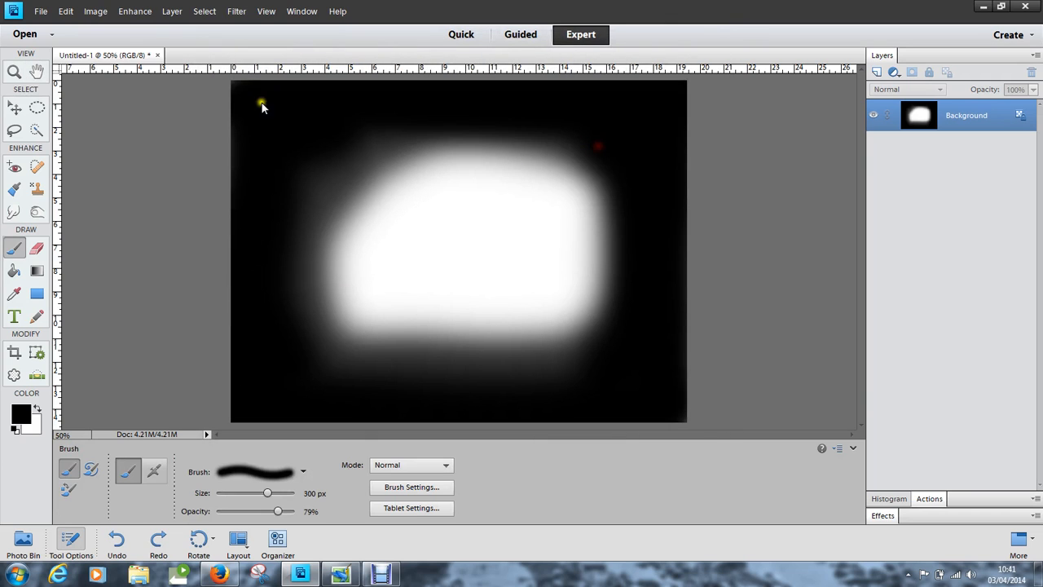
pyautogui.click(154, 54)
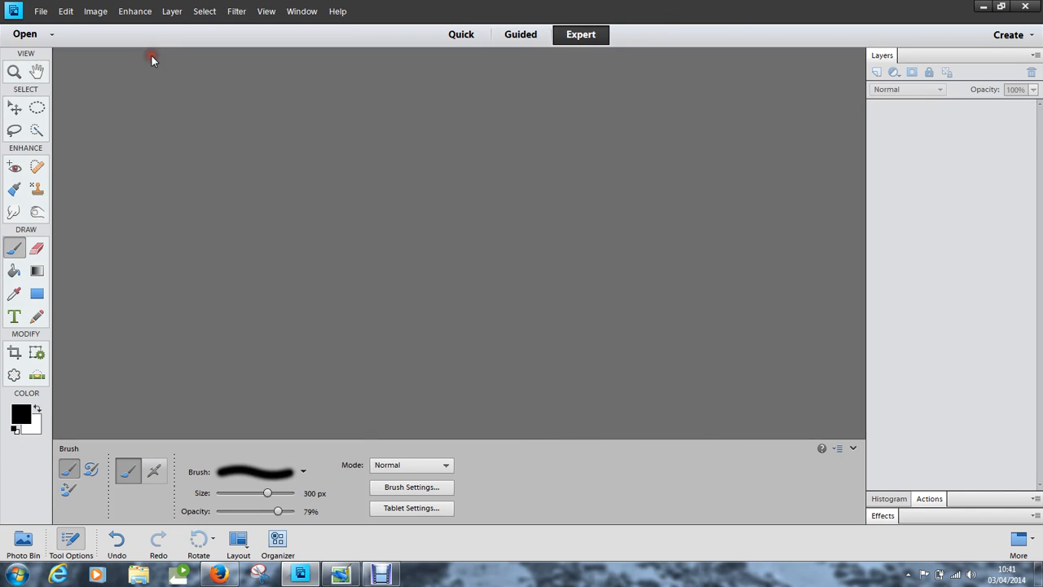
# Switch to PicturesToExe Deluxe and remove slide 2, the cow and stone wall blend, from the timeline
pyautogui.click(341, 576)
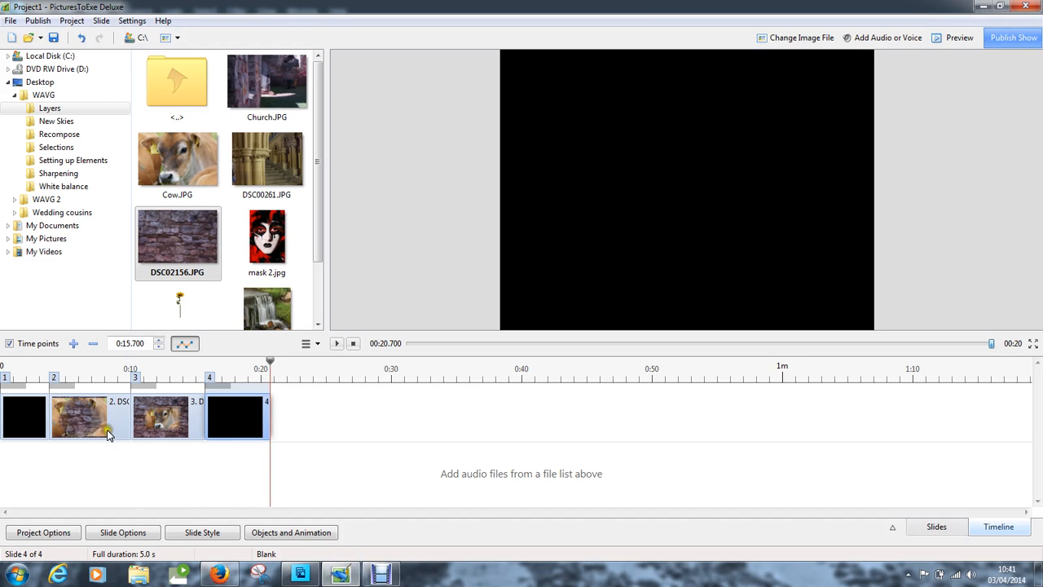
pyautogui.click(75, 413)
pyautogui.rightClick(73, 413)
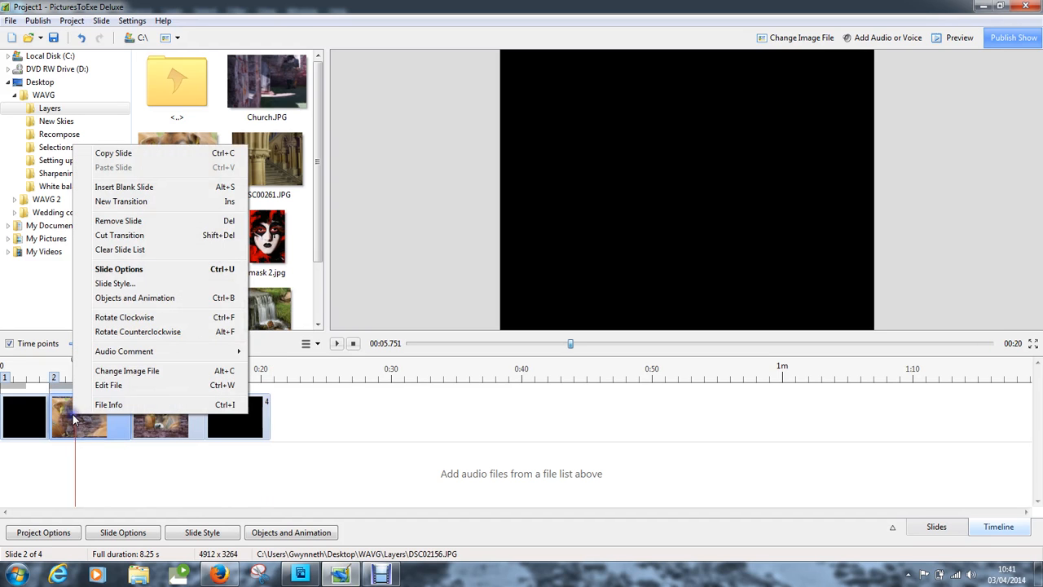
pyautogui.click(110, 220)
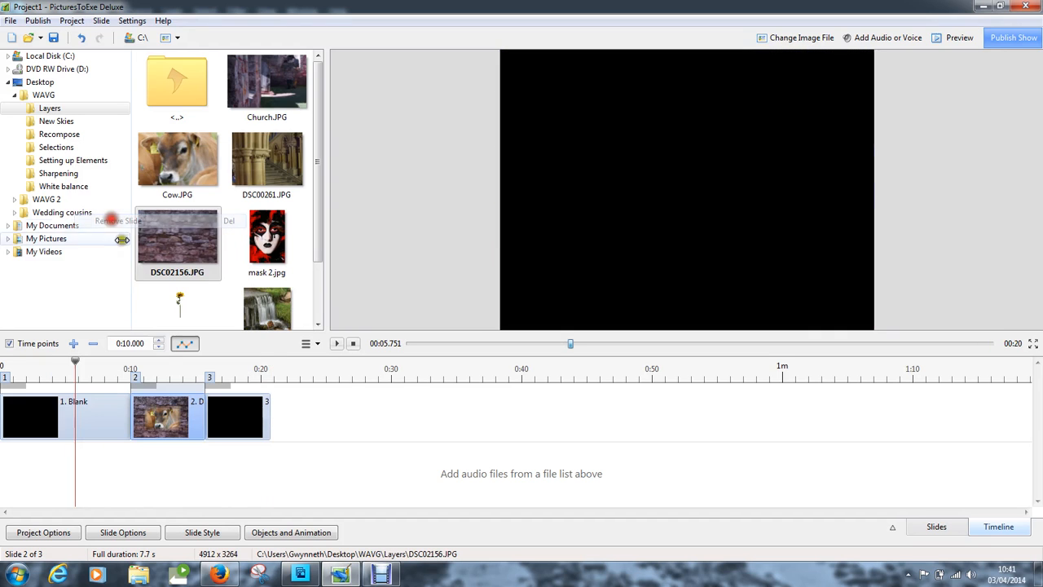
# Remove the remaining cow and stone wall slide and place DSC02156.JPG twice on the timeline between the two blank slides
pyautogui.rightClick(169, 409)
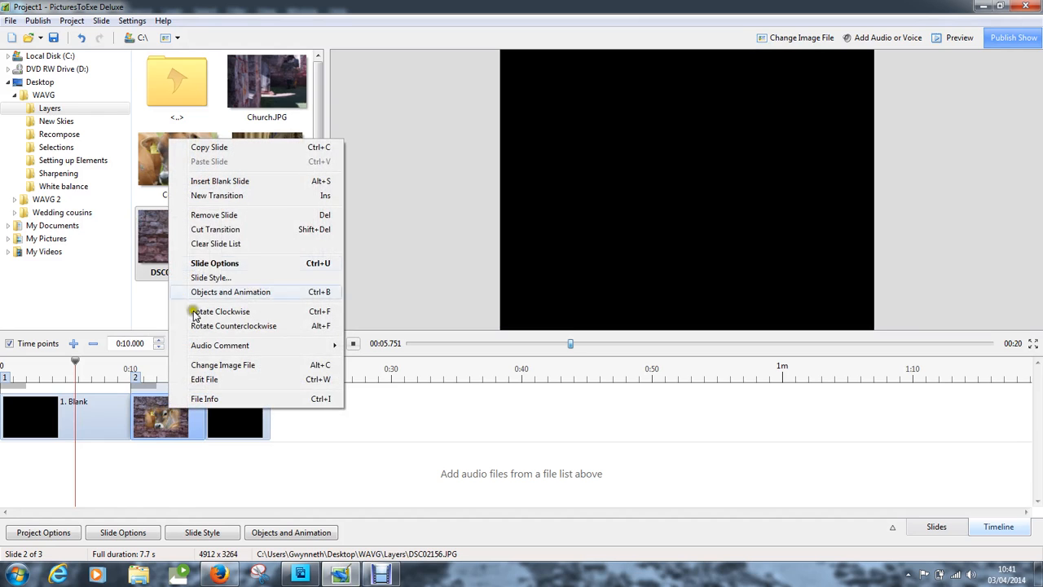
pyautogui.click(213, 215)
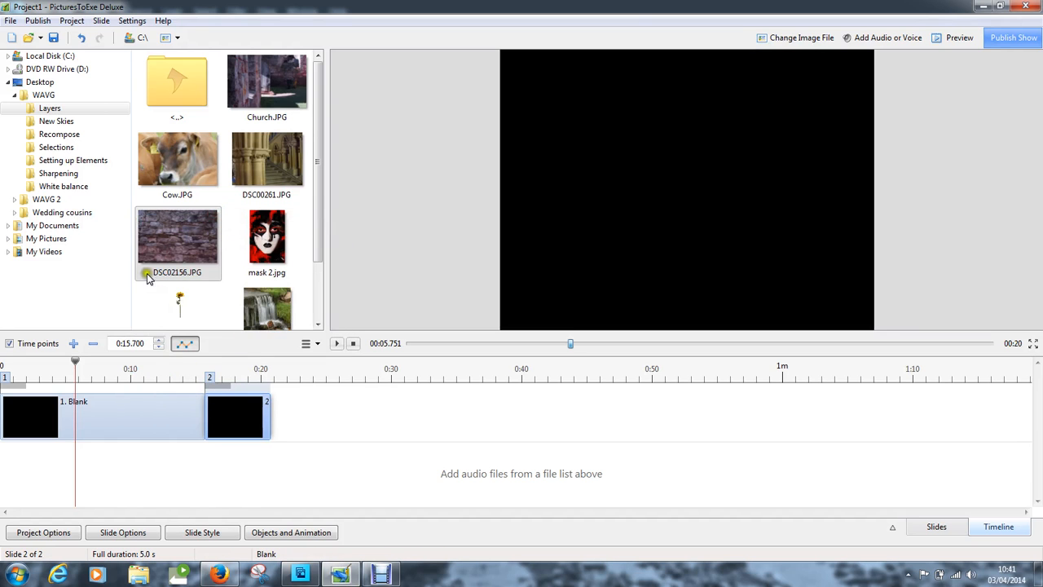
pyautogui.moveTo(181, 234); pyautogui.dragTo(105, 404)
pyautogui.moveTo(230, 408); pyautogui.dragTo(327, 428)
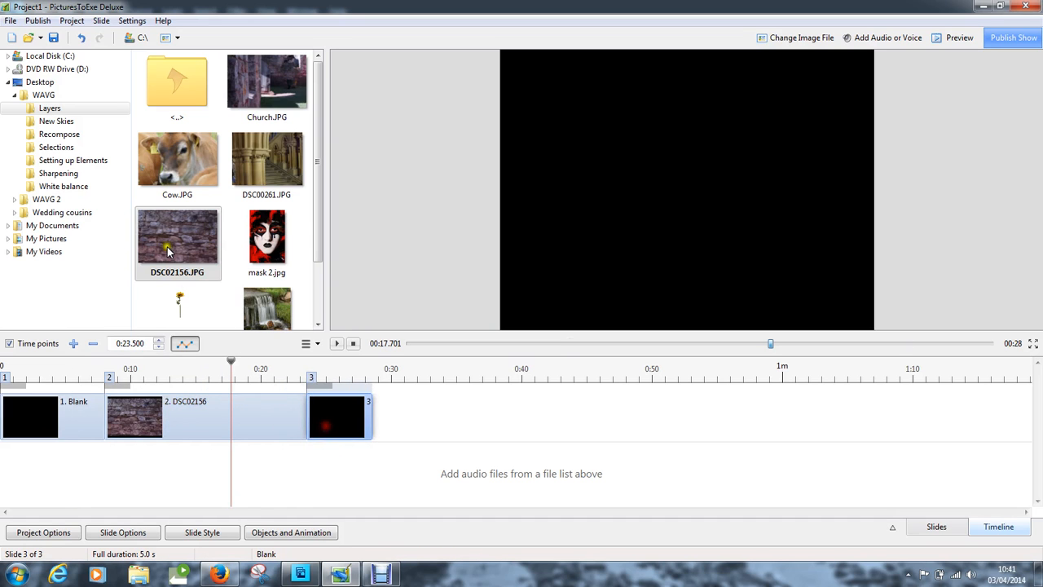
pyautogui.moveTo(320, 235)
pyautogui.mouseDown()
pyautogui.moveTo(318, 303)
pyautogui.moveTo(319, 221)
pyautogui.mouseUp()
pyautogui.moveTo(183, 236); pyautogui.dragTo(243, 412)
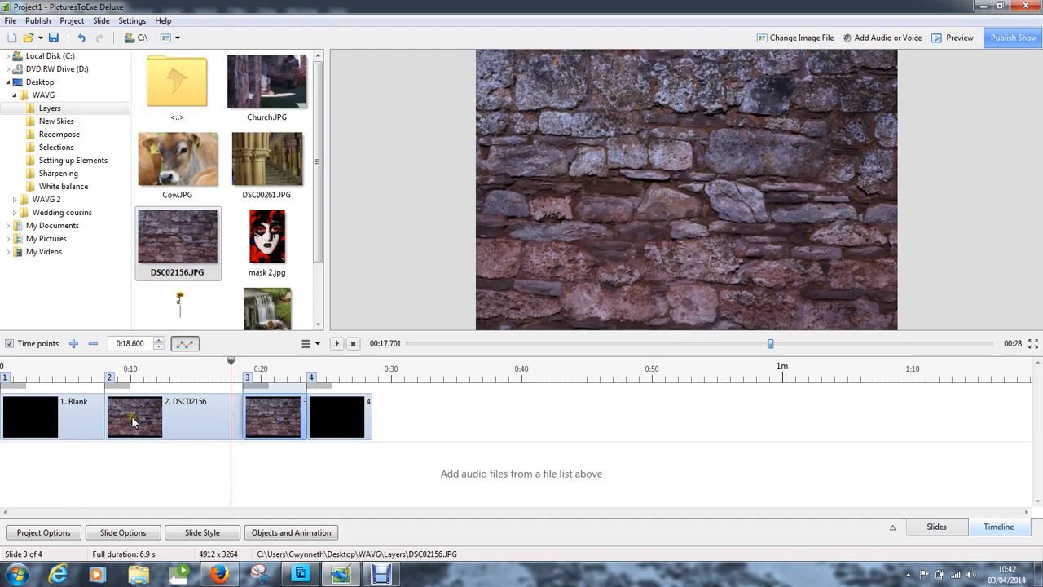
# Open slide 2's objects for editing and enlarge the stone wall picture proportionally until it covers the black bands of the frame
pyautogui.click(131, 416)
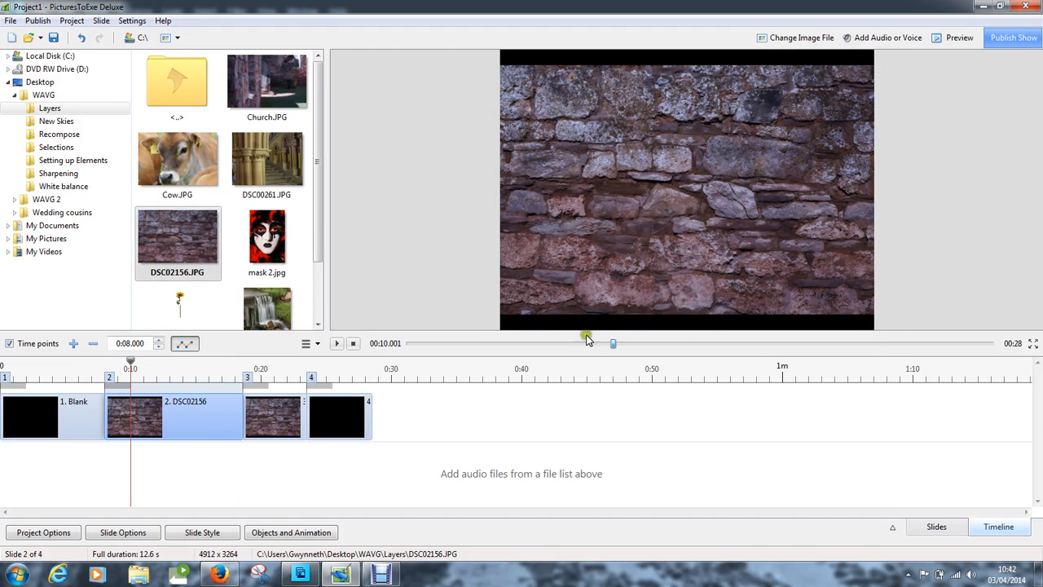
pyautogui.click(275, 534)
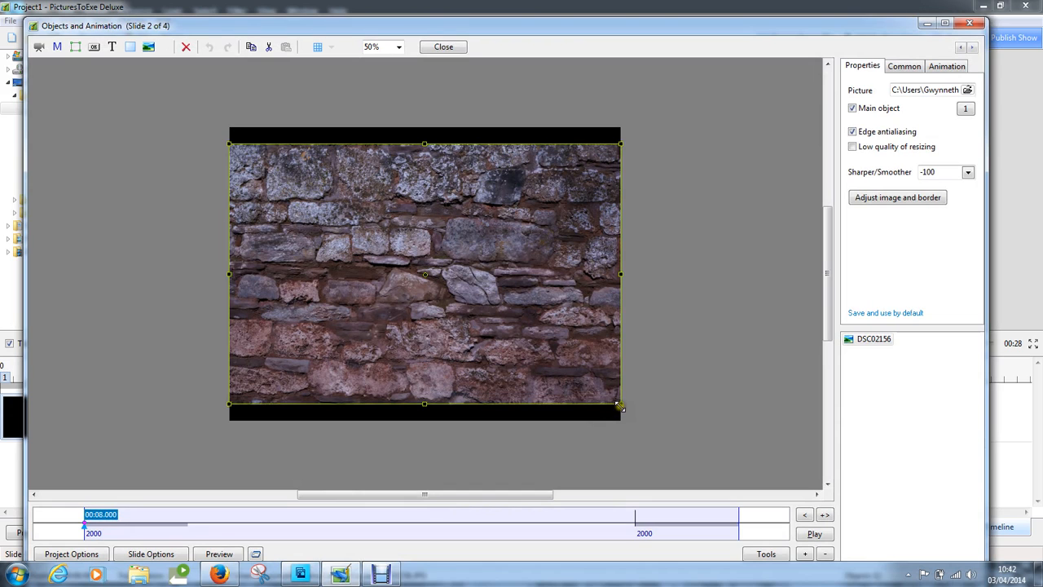
pyautogui.moveTo(620, 406); pyautogui.dragTo(639, 426)
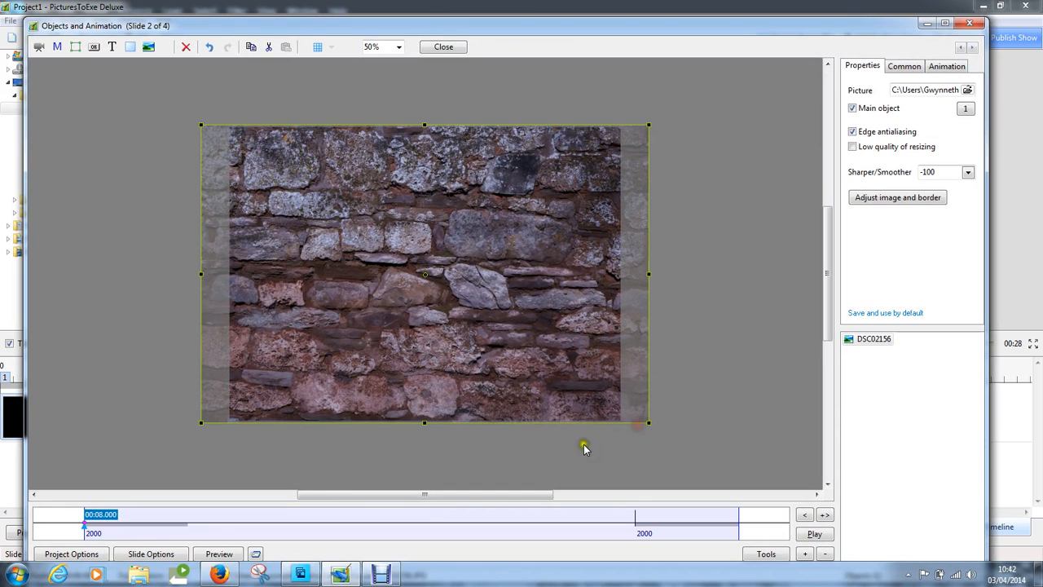
# Start a mask on slide 2's wall picture, try the Rectangle template style, and set the mask source to Image or Video
pyautogui.click(57, 47)
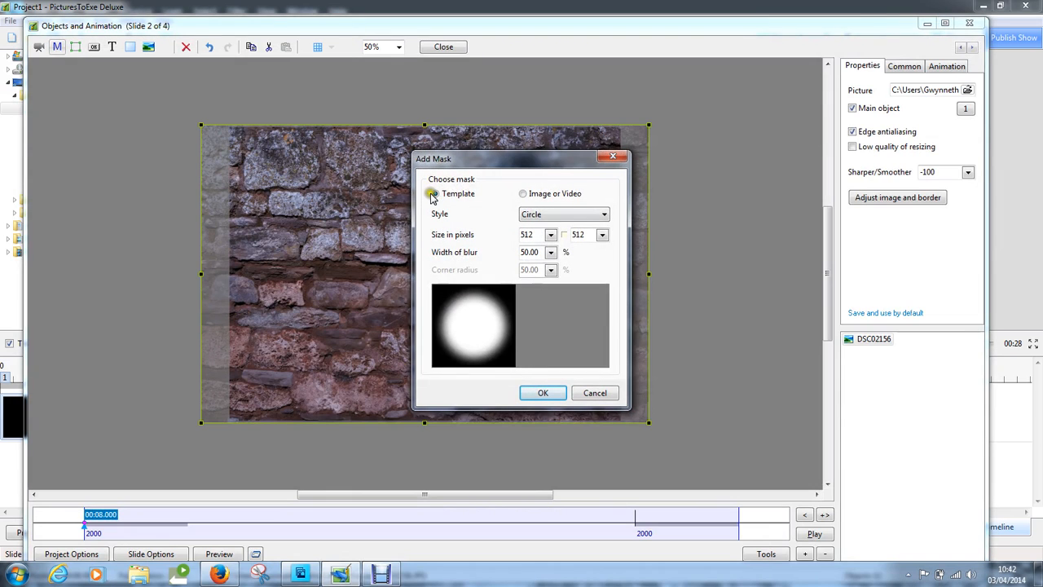
pyautogui.click(606, 215)
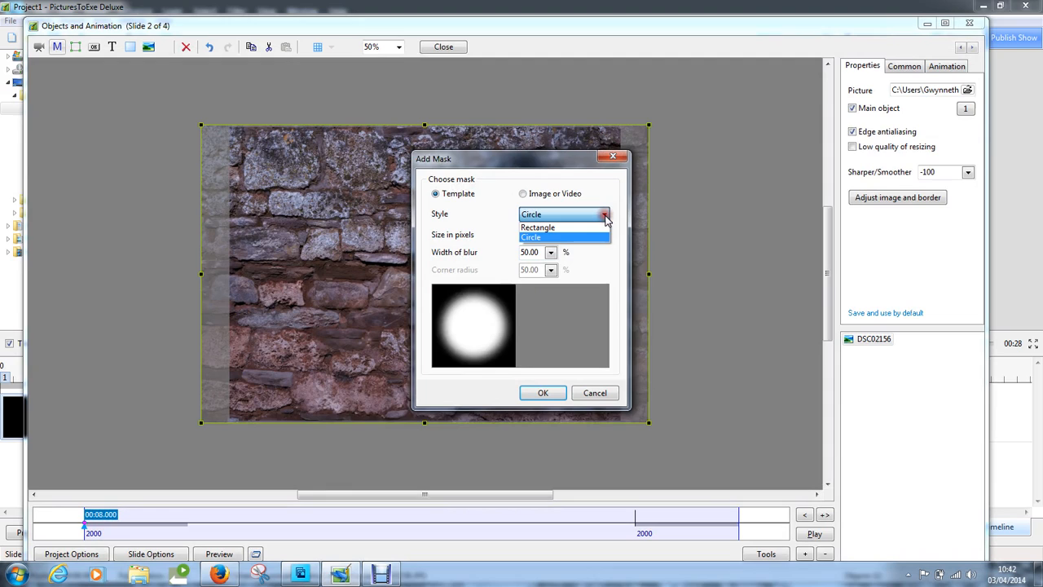
pyautogui.click(552, 228)
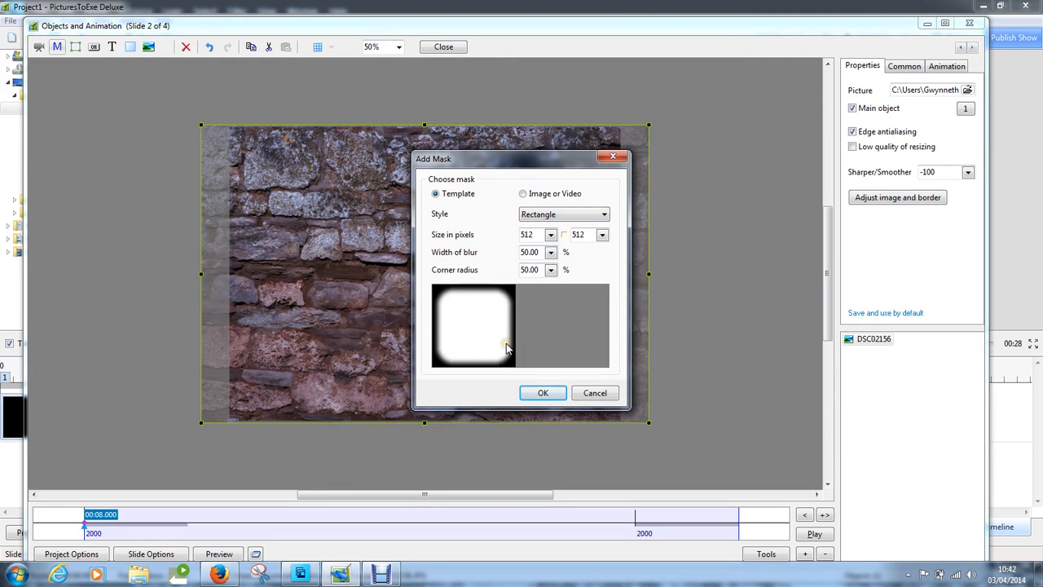
pyautogui.click(523, 194)
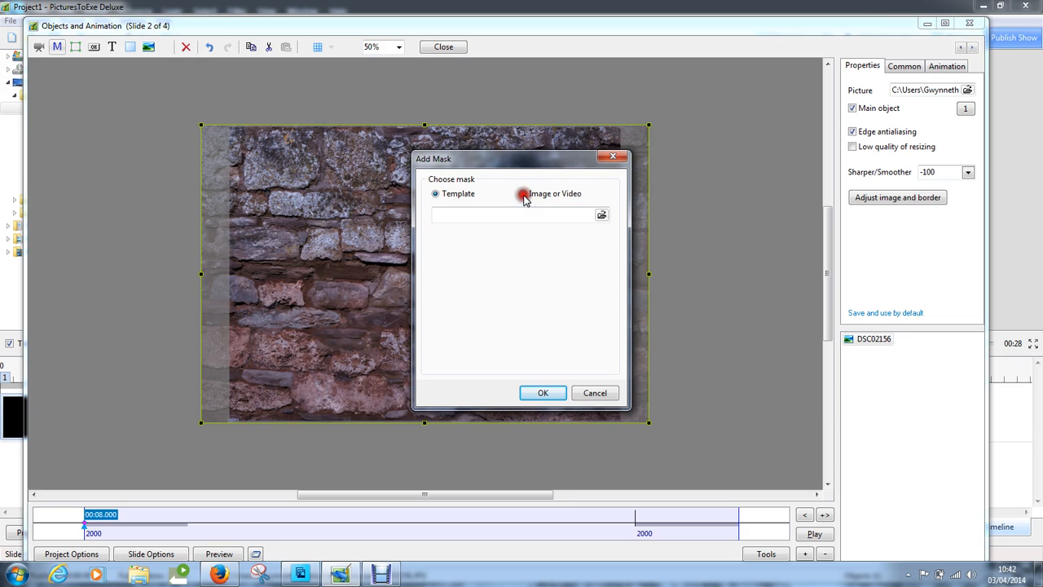
# Load the Black image from the My Masks folder in Documents > AVs and apply it as the mask
pyautogui.click(600, 215)
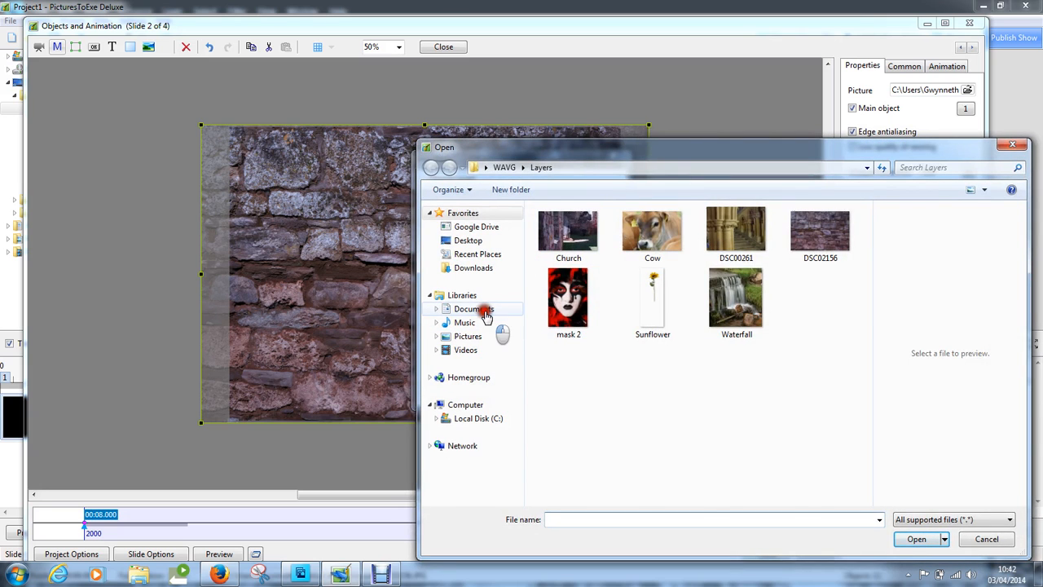
pyautogui.click(483, 310)
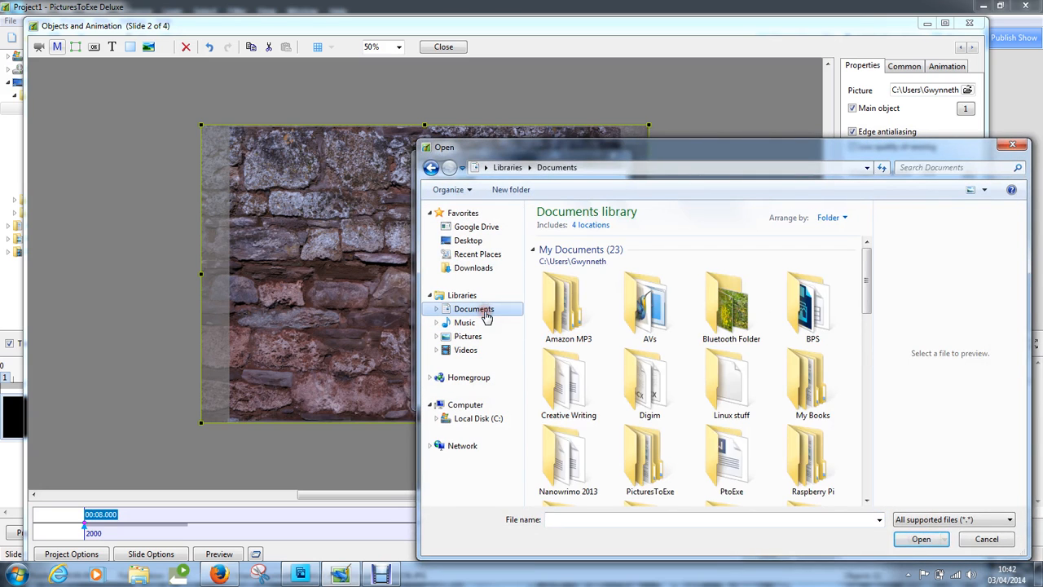
pyautogui.doubleClick(653, 314)
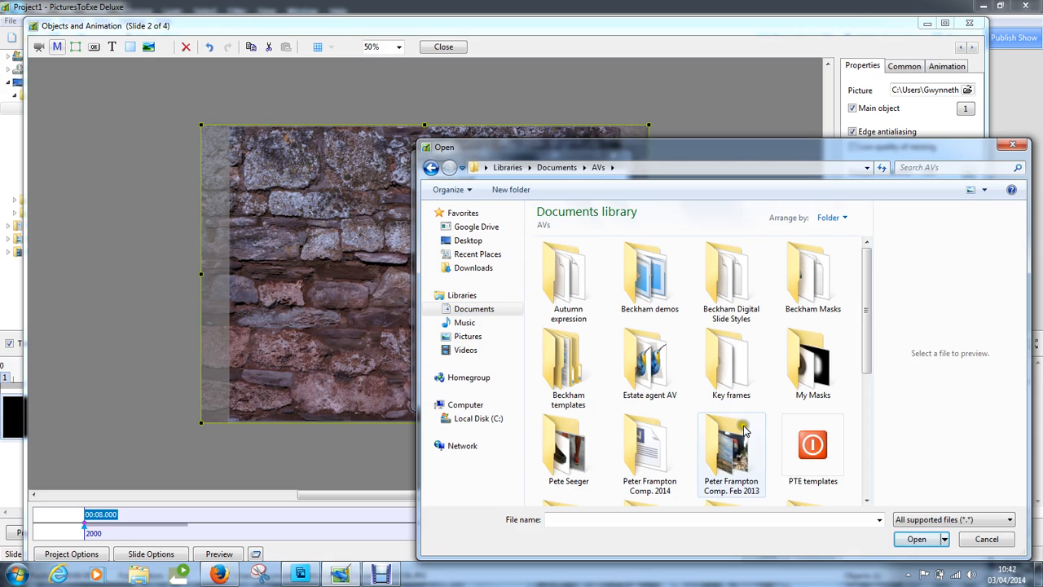
pyautogui.doubleClick(806, 365)
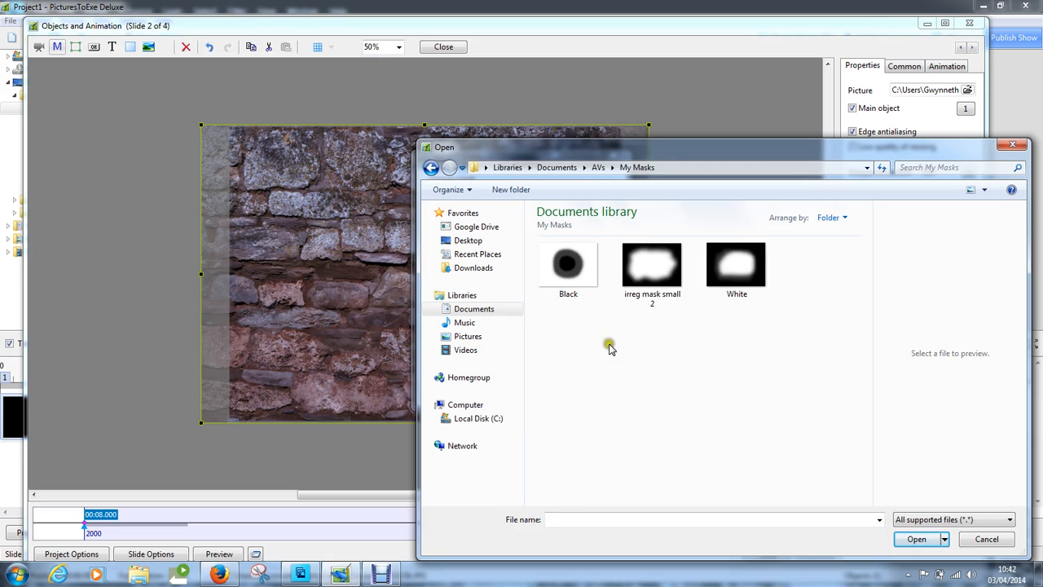
pyautogui.click(569, 263)
pyautogui.click(568, 265)
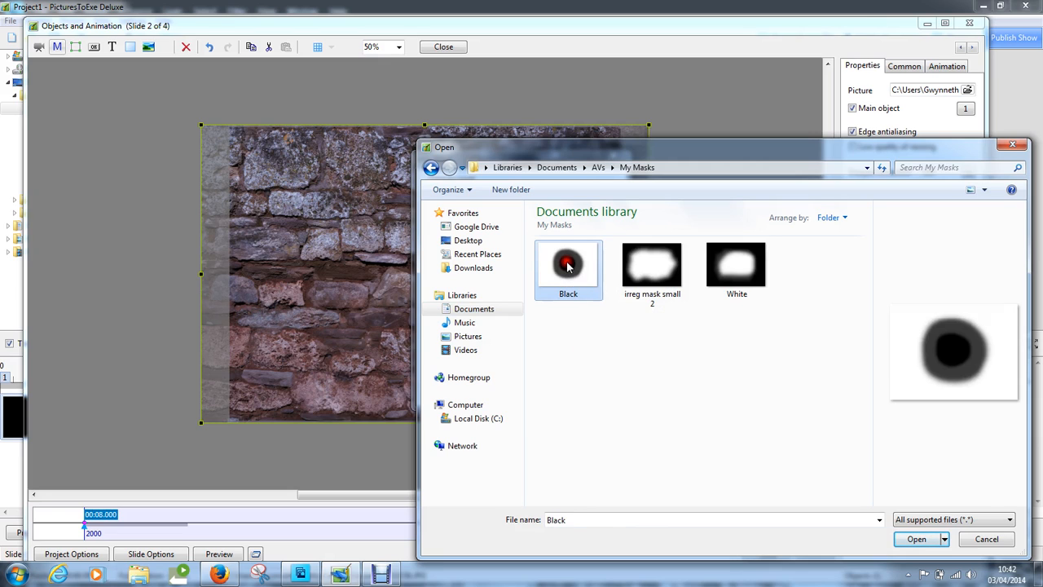
pyautogui.click(919, 539)
pyautogui.click(916, 540)
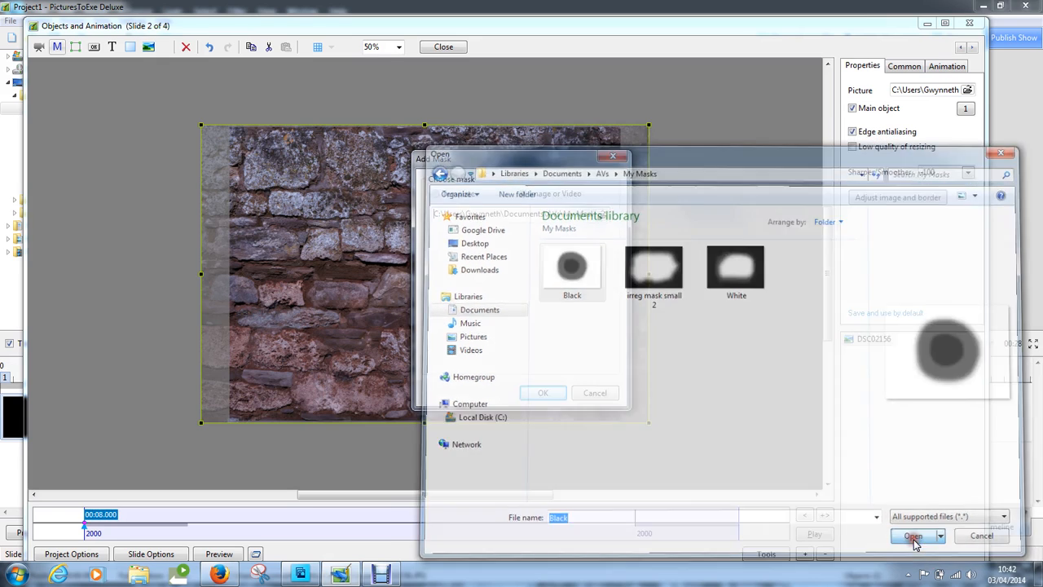
pyautogui.click(543, 392)
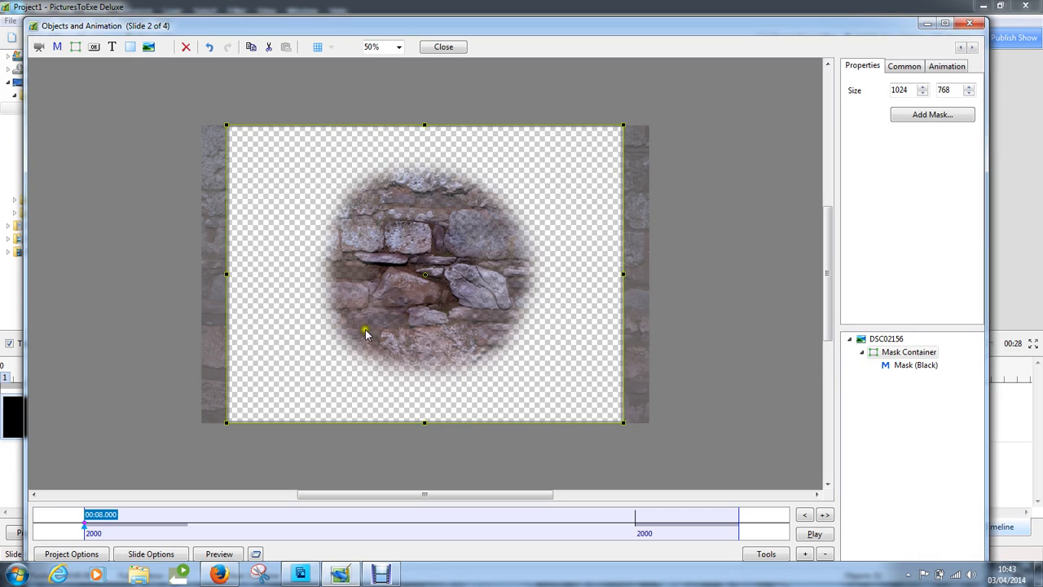
# Insert the Cow picture from the Desktop's WAVG > Layers folder into slide 2's Mask Container
pyautogui.click(149, 47)
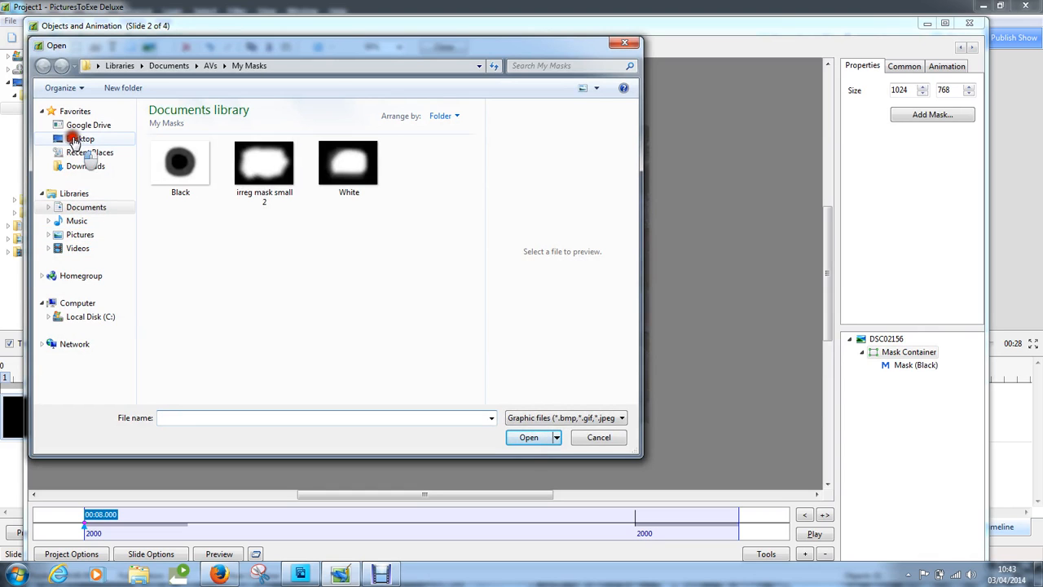
pyautogui.click(74, 139)
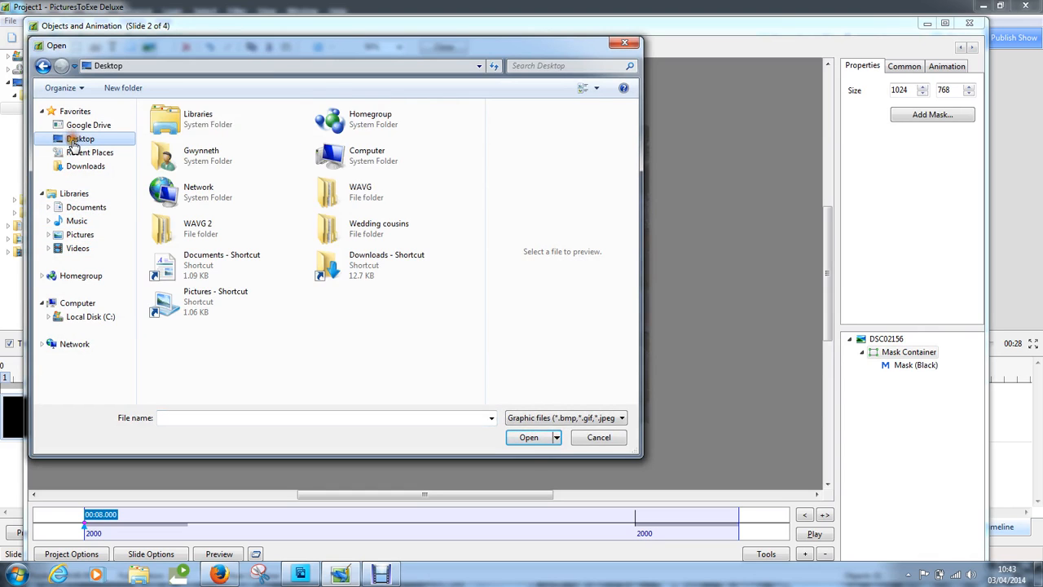
pyautogui.doubleClick(322, 195)
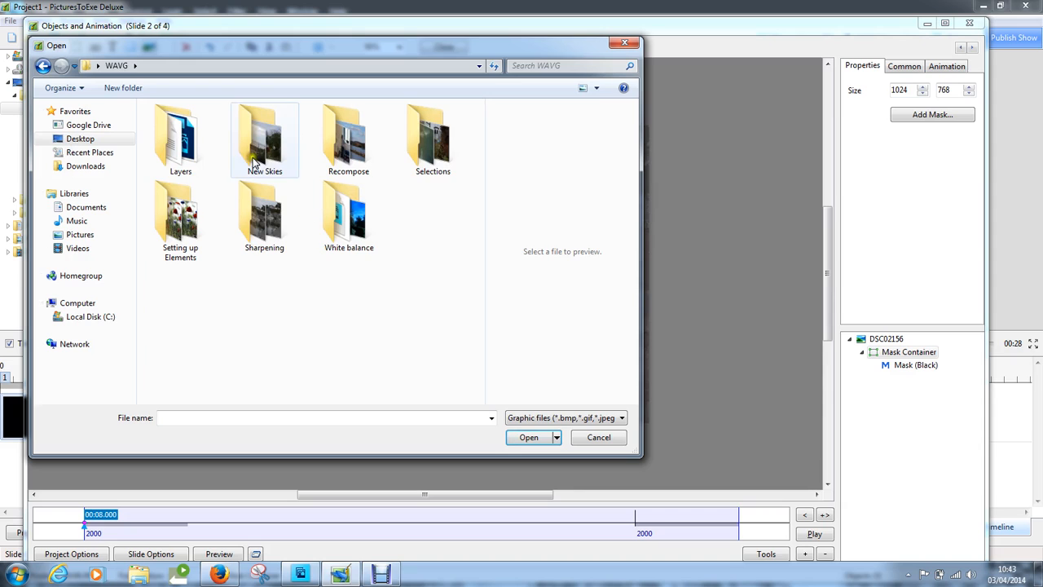
pyautogui.click(171, 147)
pyautogui.doubleClick(172, 147)
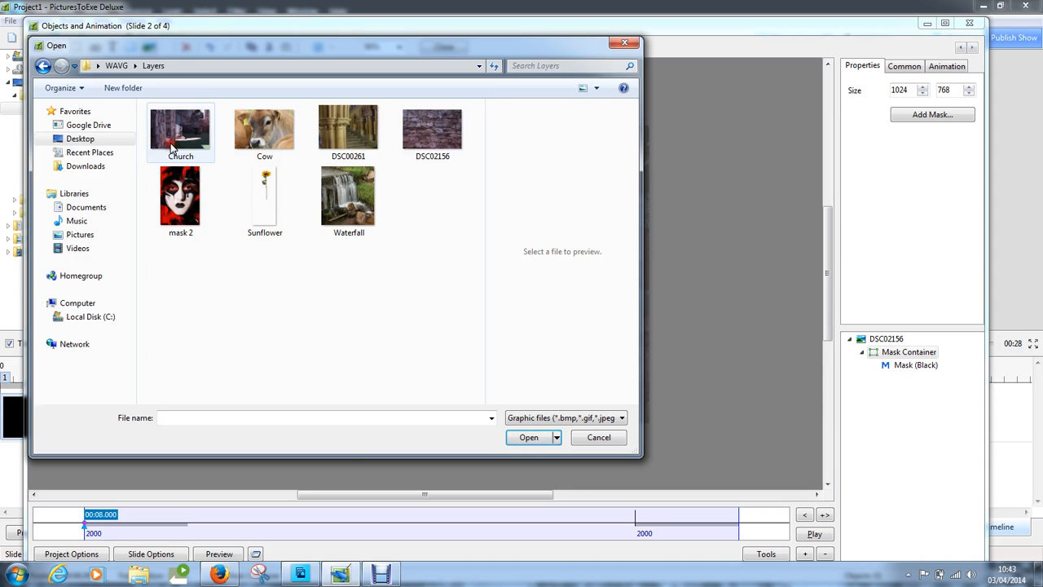
pyautogui.click(267, 130)
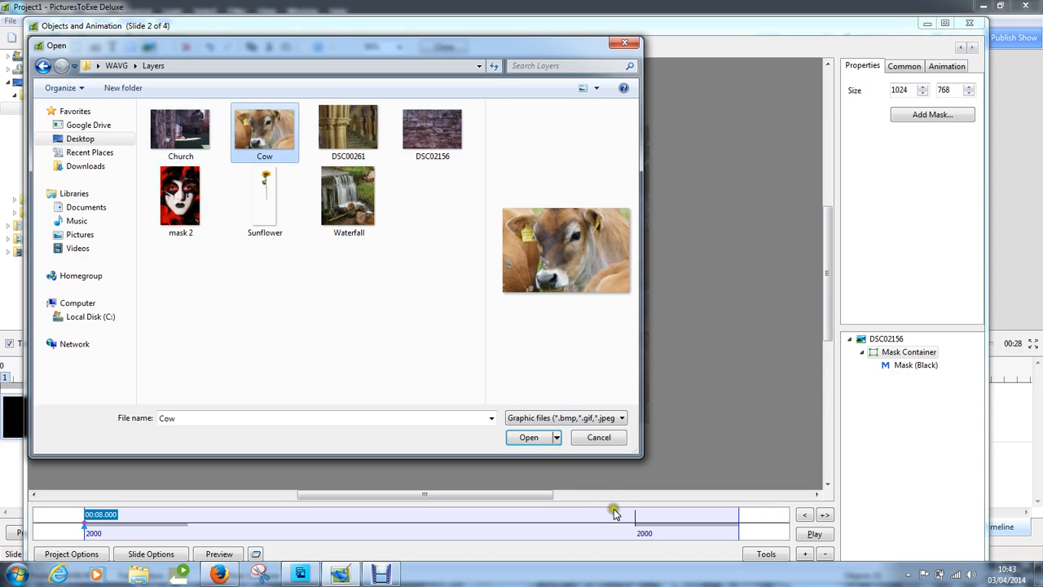
pyautogui.click(529, 438)
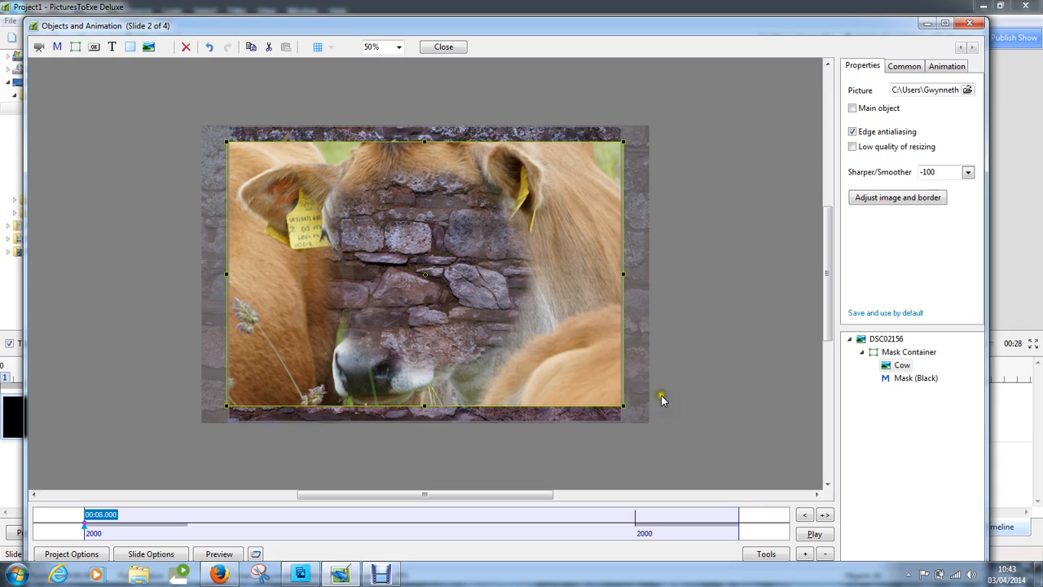
pyautogui.click(775, 391)
pyautogui.click(774, 390)
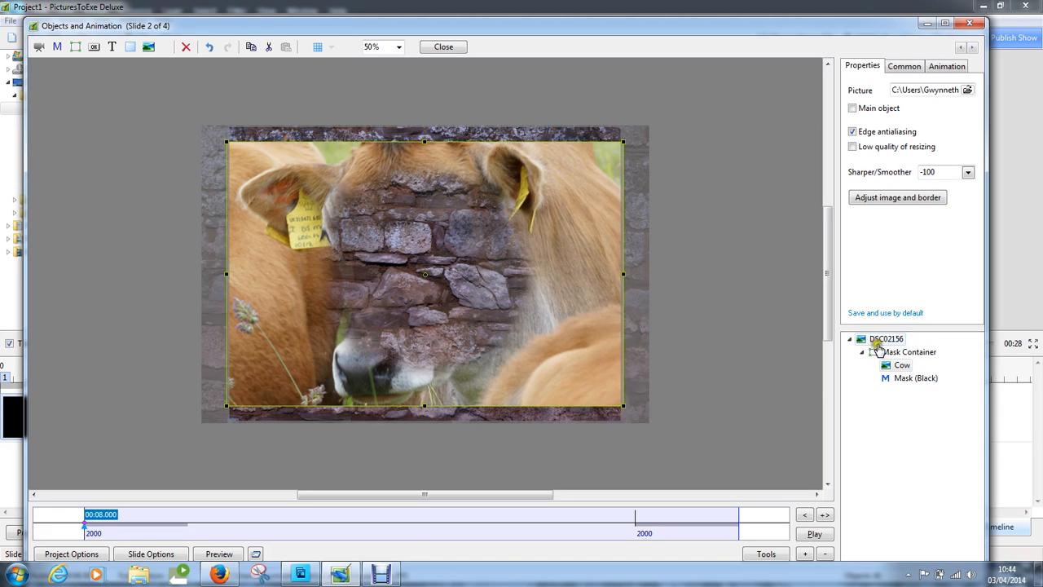
pyautogui.click(892, 367)
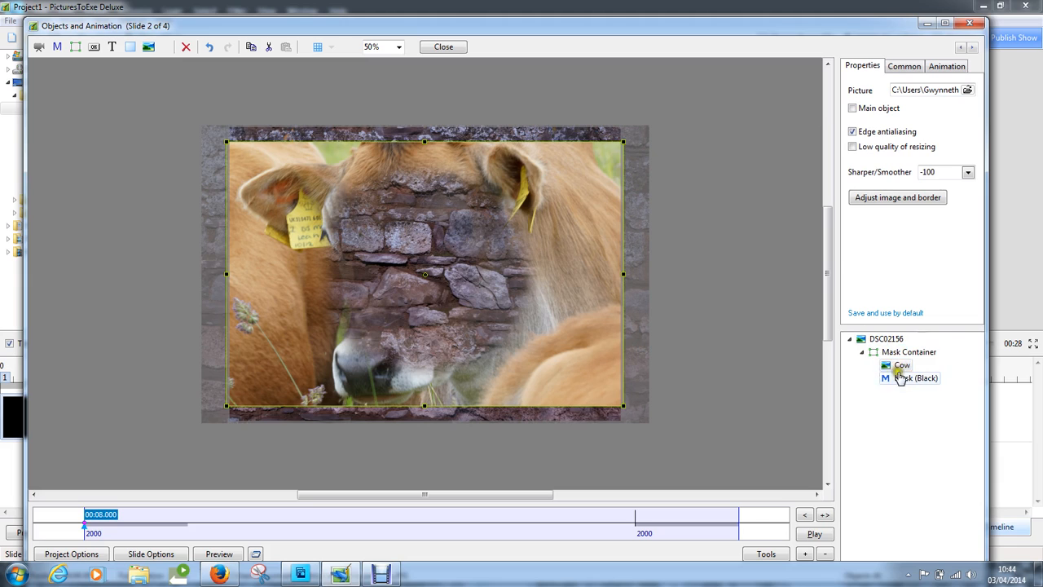
pyautogui.click(863, 345)
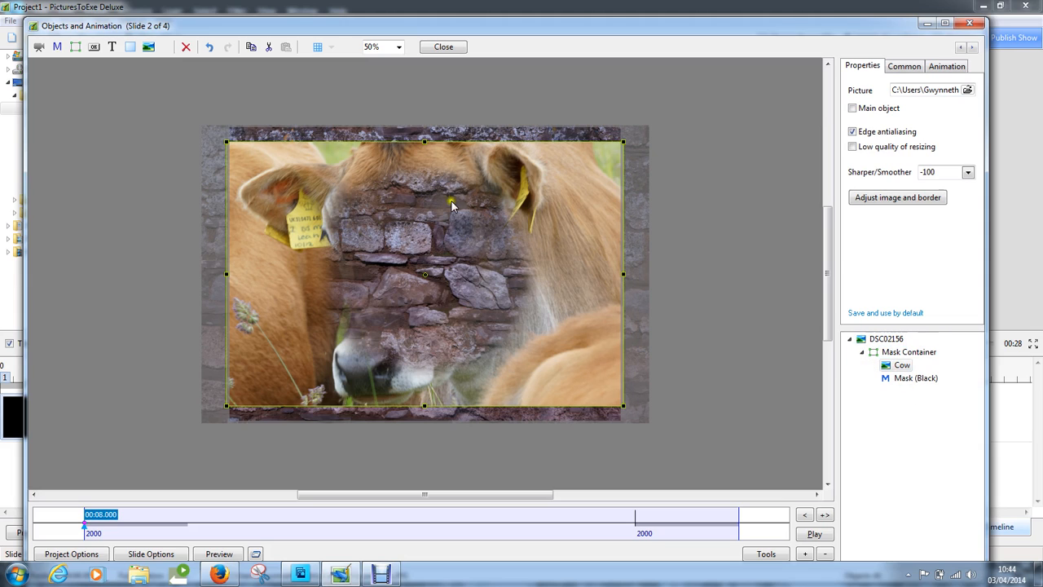
# Finish editing slide 2, open slide 3's objects and enlarge its stone wall picture proportionally to cover the whole frame
pyautogui.click(440, 47)
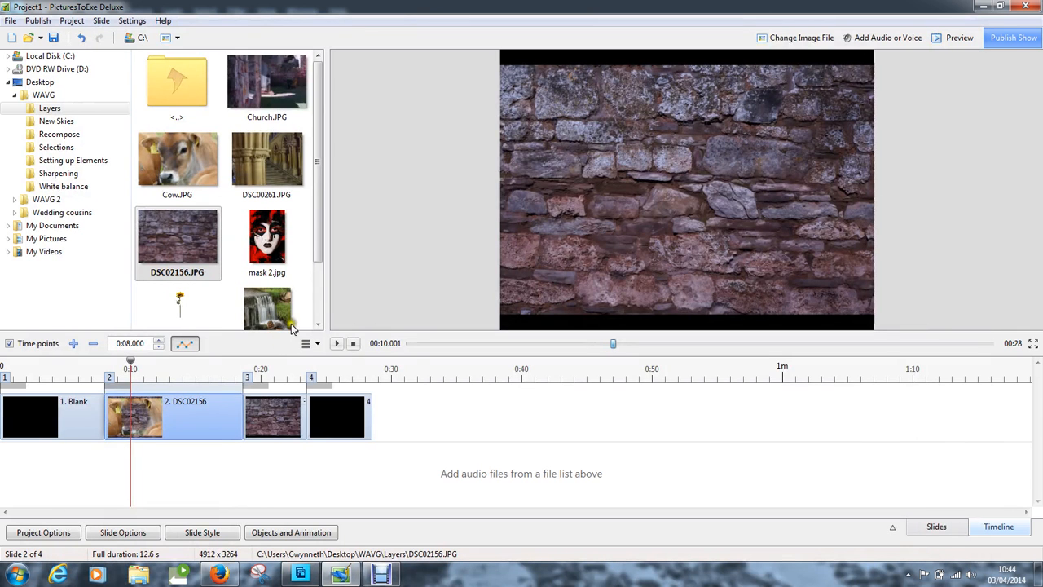
pyautogui.click(271, 374)
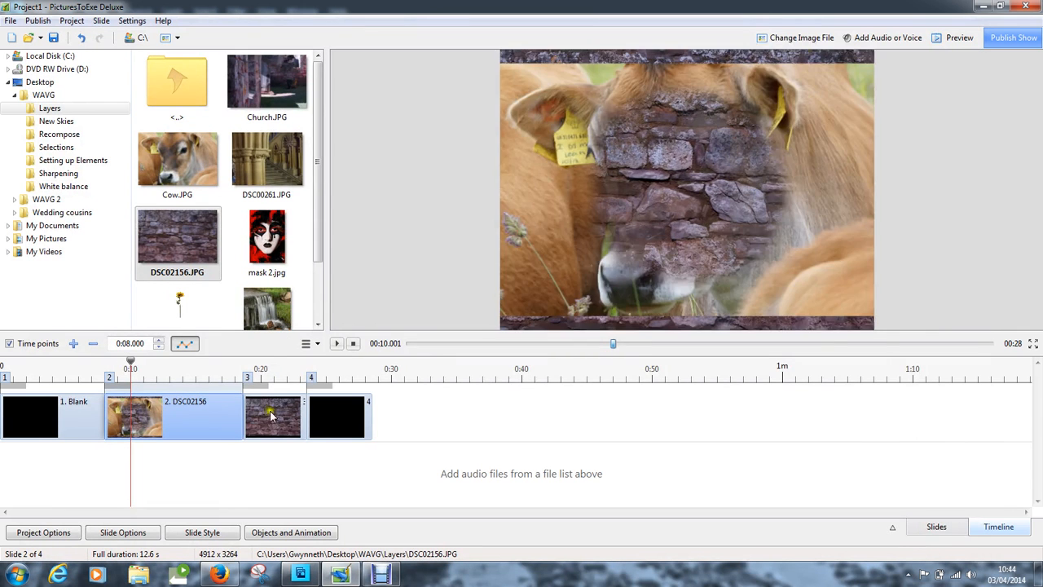
pyautogui.click(271, 419)
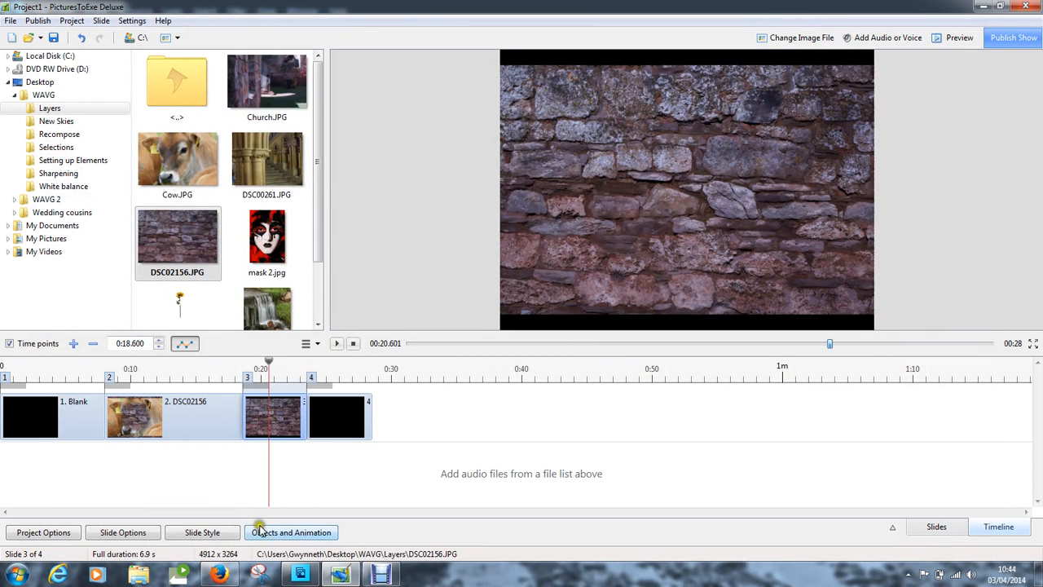
pyautogui.click(293, 534)
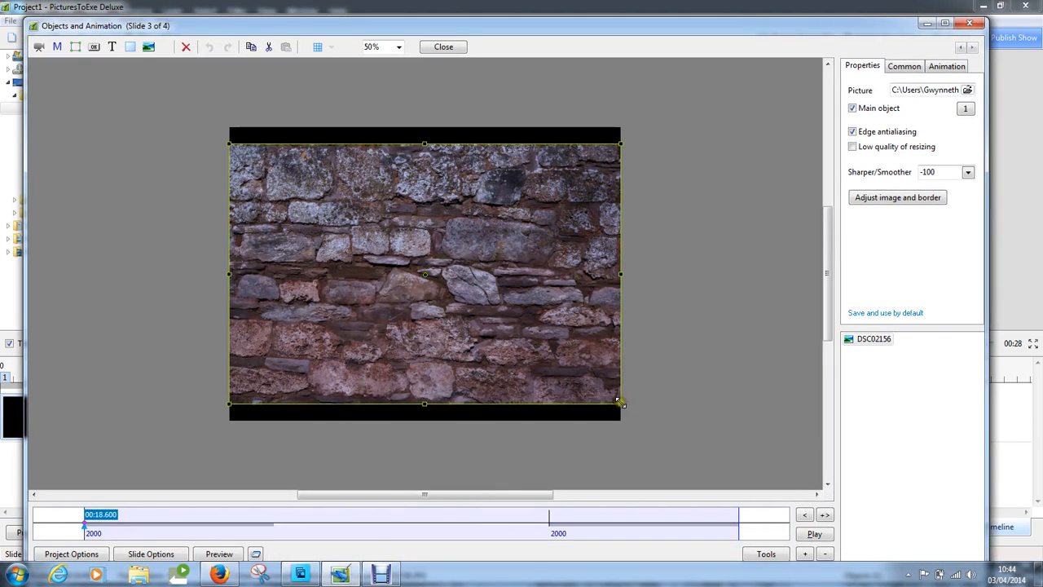
pyautogui.moveTo(620, 403); pyautogui.dragTo(652, 424)
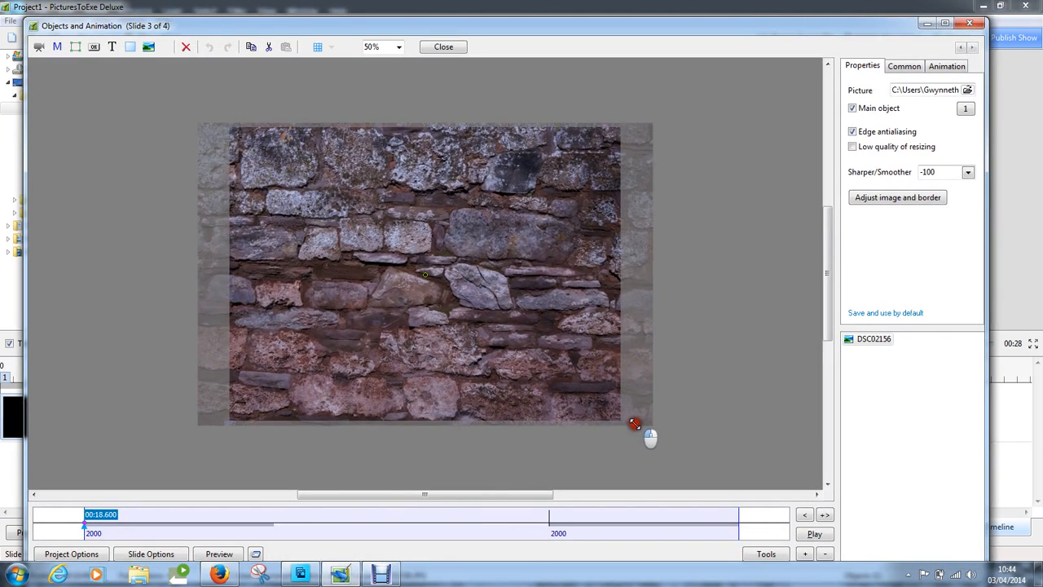
# Add a mask to slide 3's wall picture using the White image from the My Masks folder
pyautogui.click(57, 47)
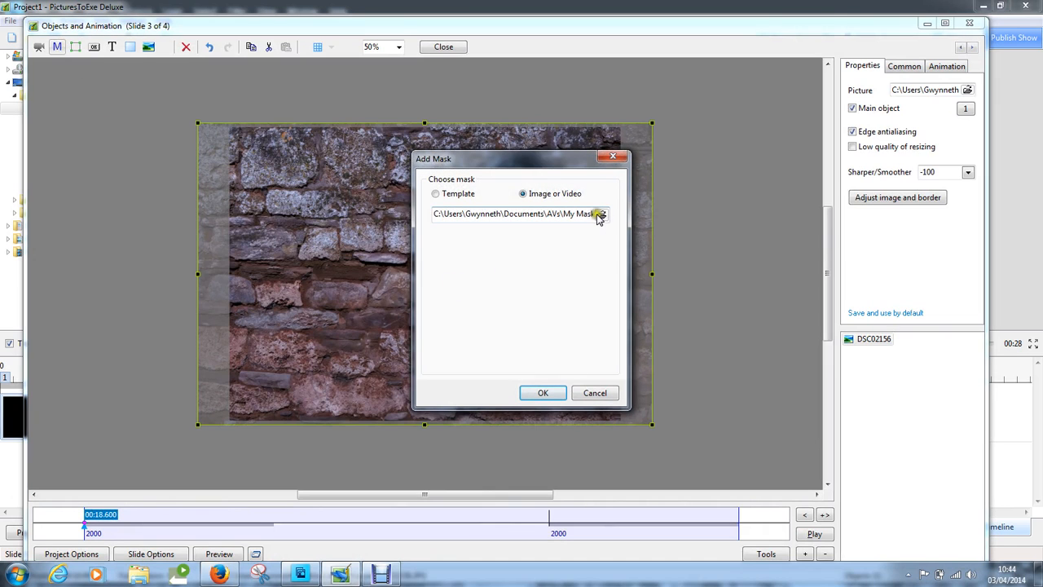
pyautogui.click(601, 214)
pyautogui.click(584, 266)
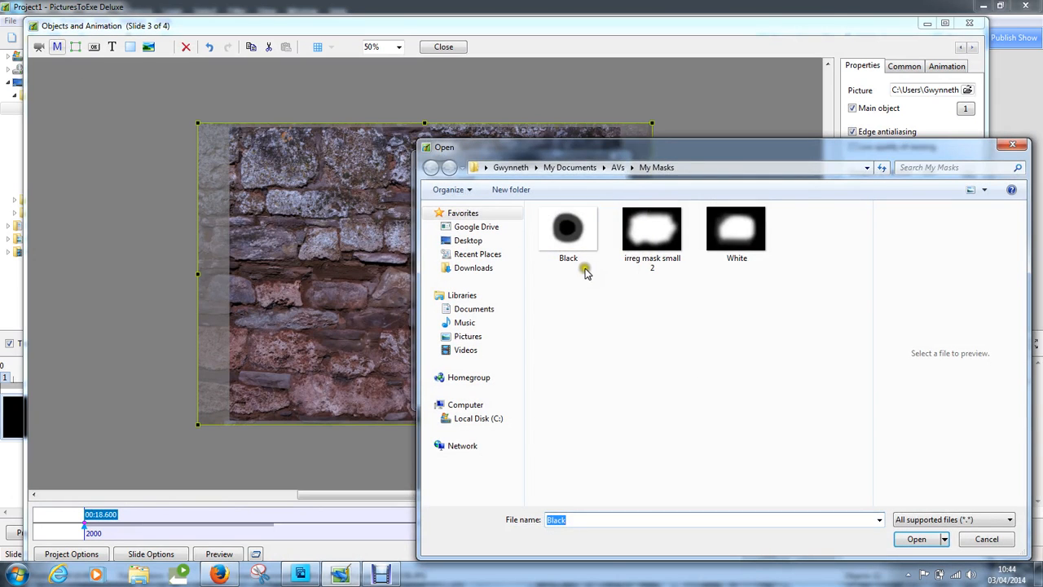
pyautogui.click(740, 232)
pyautogui.click(919, 541)
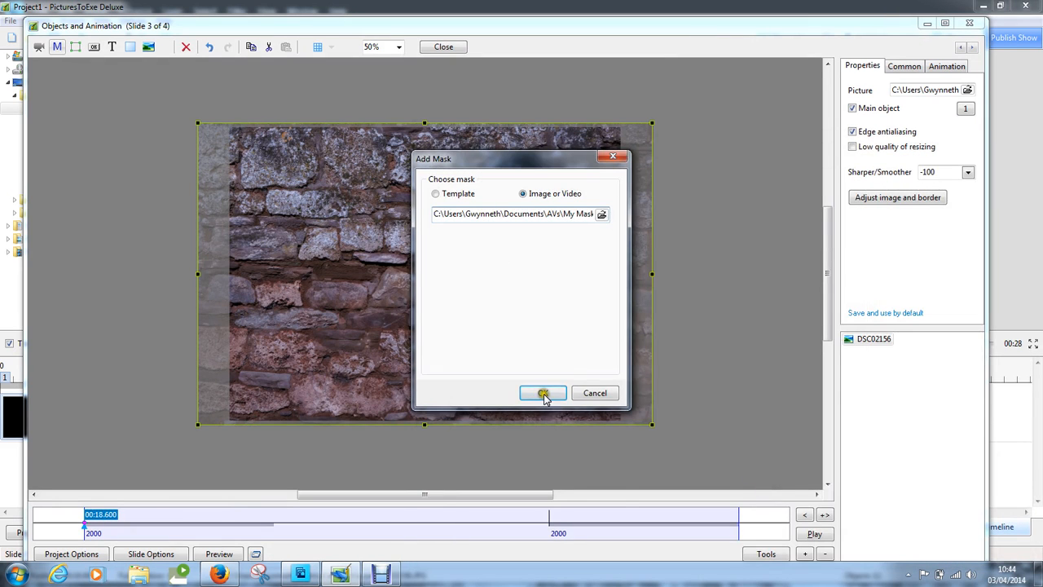
pyautogui.click(543, 395)
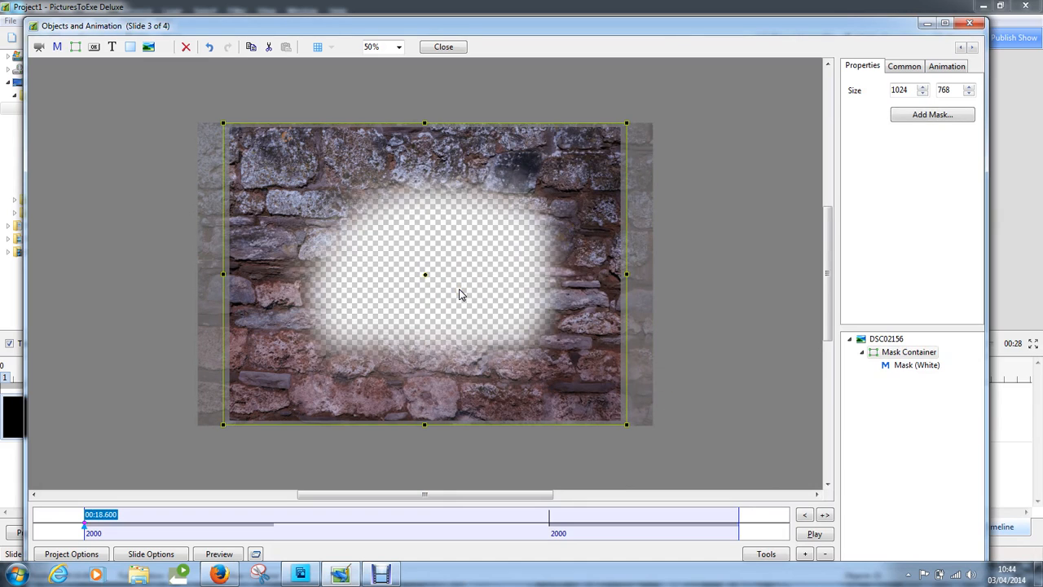
# Insert the Cow picture from the Desktop's WAVG > Layers folder into slide 3's Mask Container
pyautogui.click(150, 47)
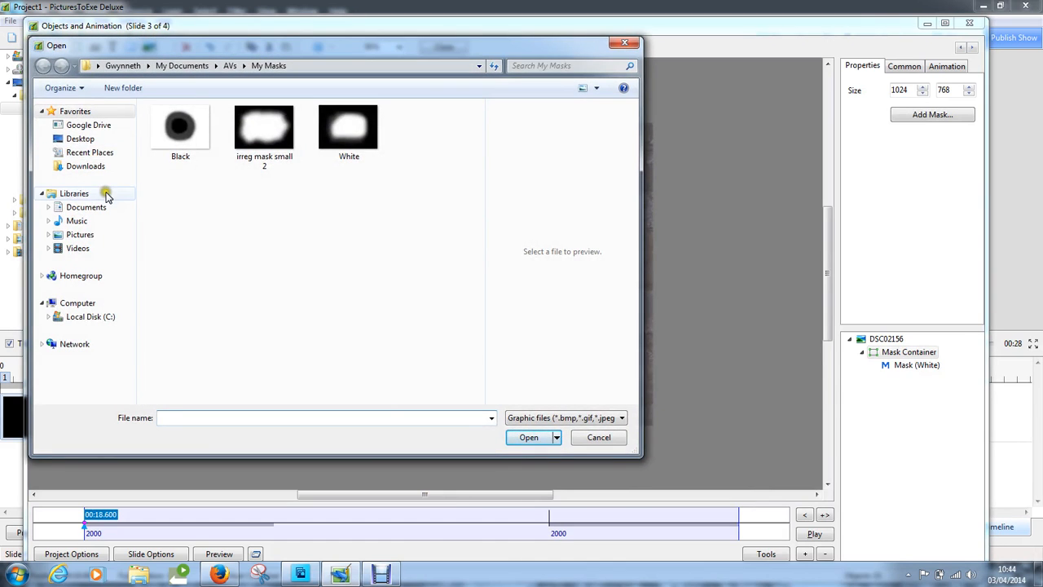
pyautogui.click(85, 139)
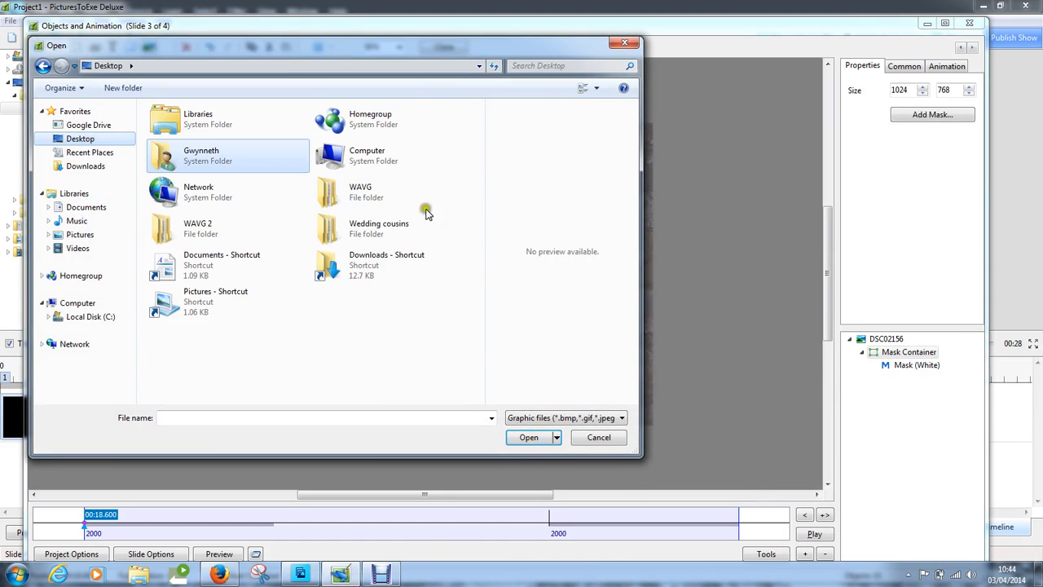
pyautogui.doubleClick(333, 195)
pyautogui.doubleClick(181, 155)
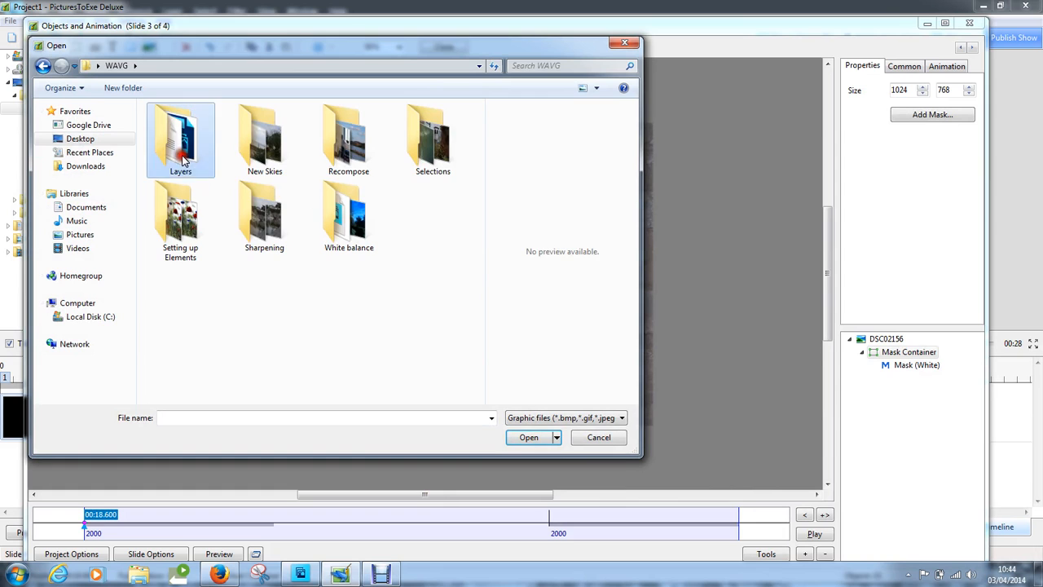
pyautogui.click(265, 142)
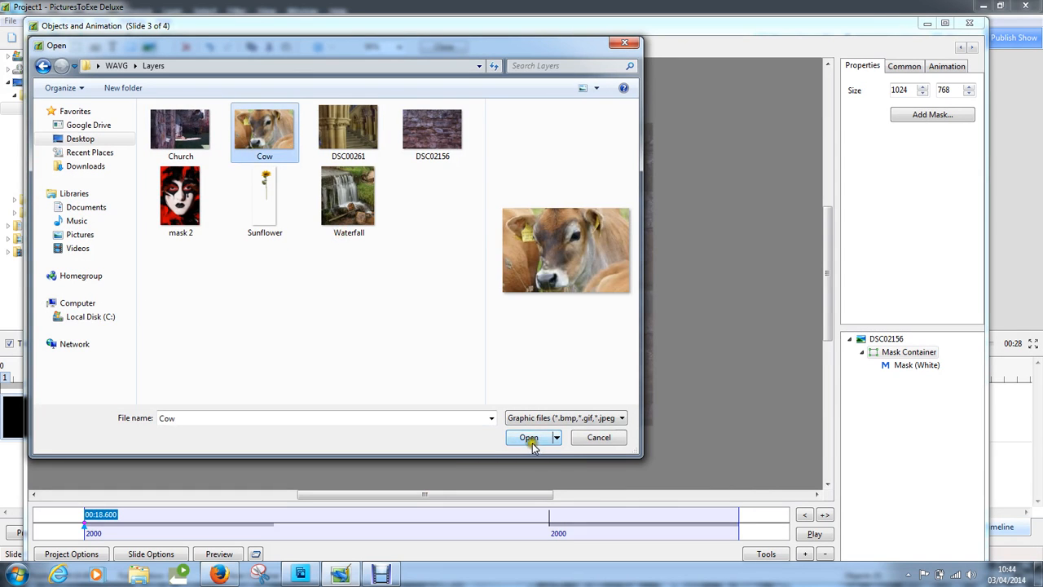
pyautogui.click(530, 438)
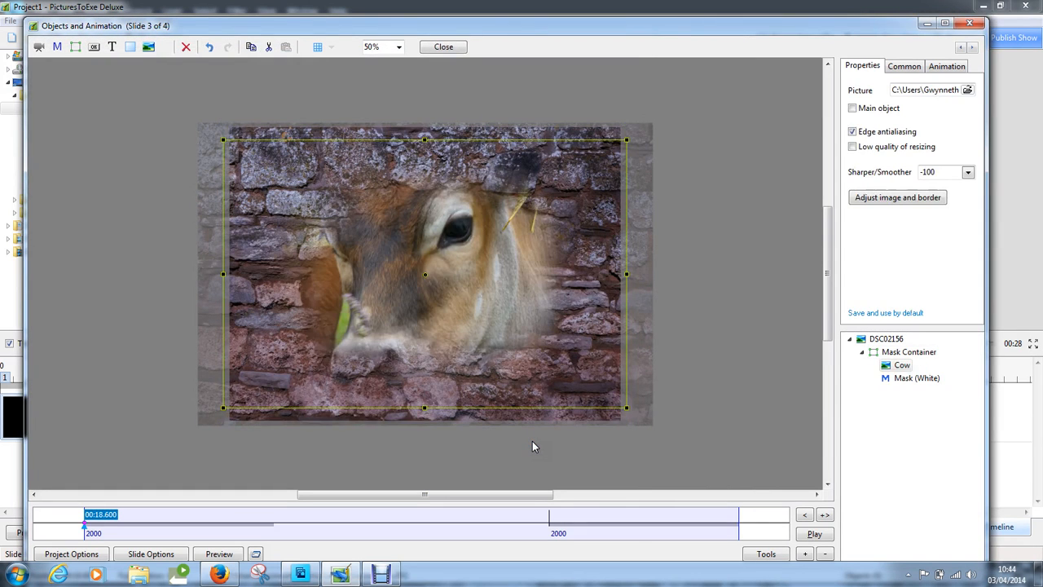
# Enlarge the Cow picture and shift it slightly down within the mask opening, finishing the object editing of slide 3
pyautogui.moveTo(628, 410); pyautogui.dragTo(682, 422)
pyautogui.moveTo(467, 270); pyautogui.dragTo(467, 281)
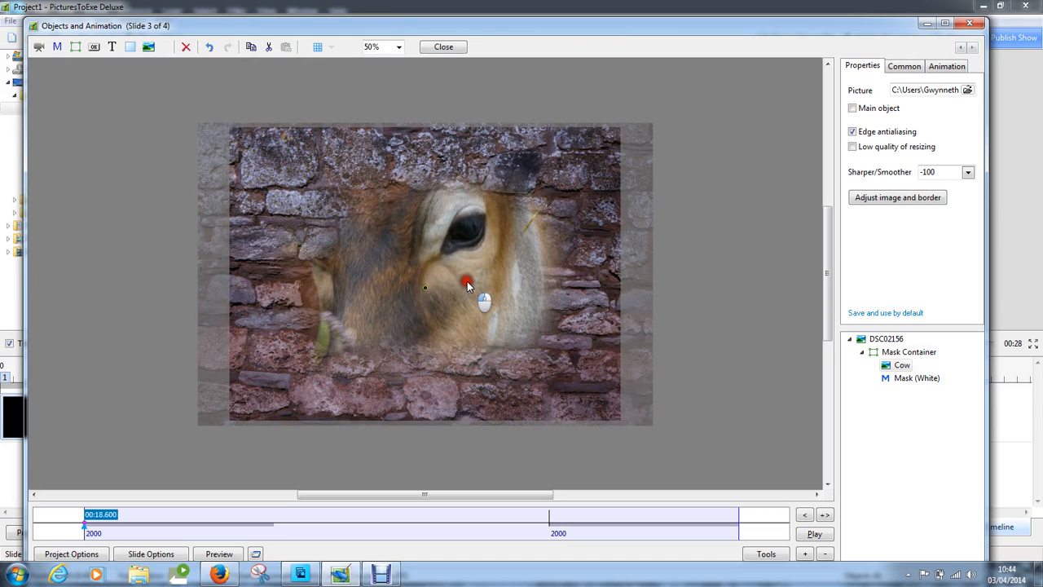
pyautogui.click(440, 47)
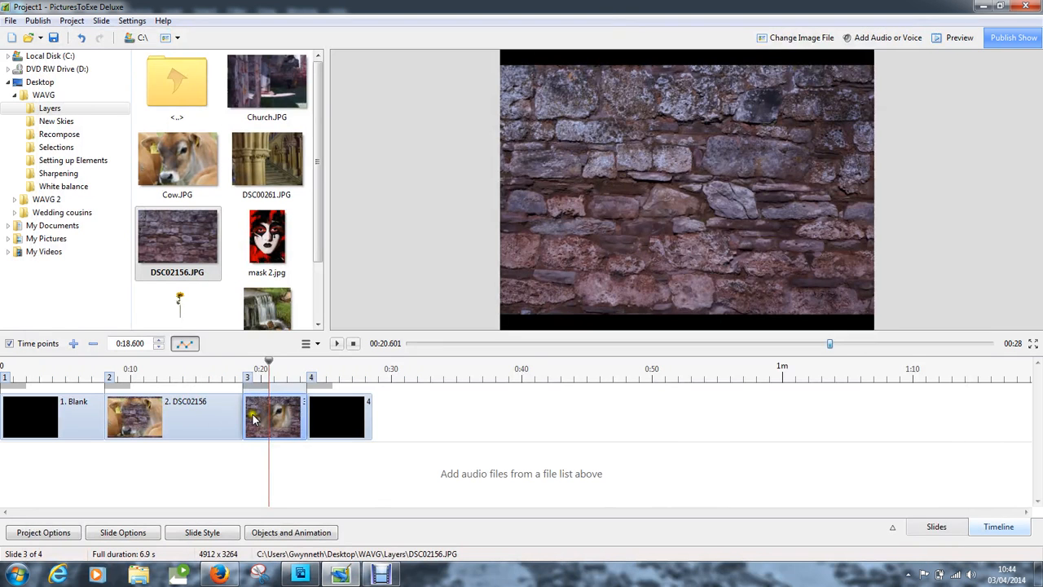
# Move slide 2's start to 0:03.350 and slide 3's to 0:09.200 on the timeline, and lengthen the transitions of both slides
pyautogui.click(135, 416)
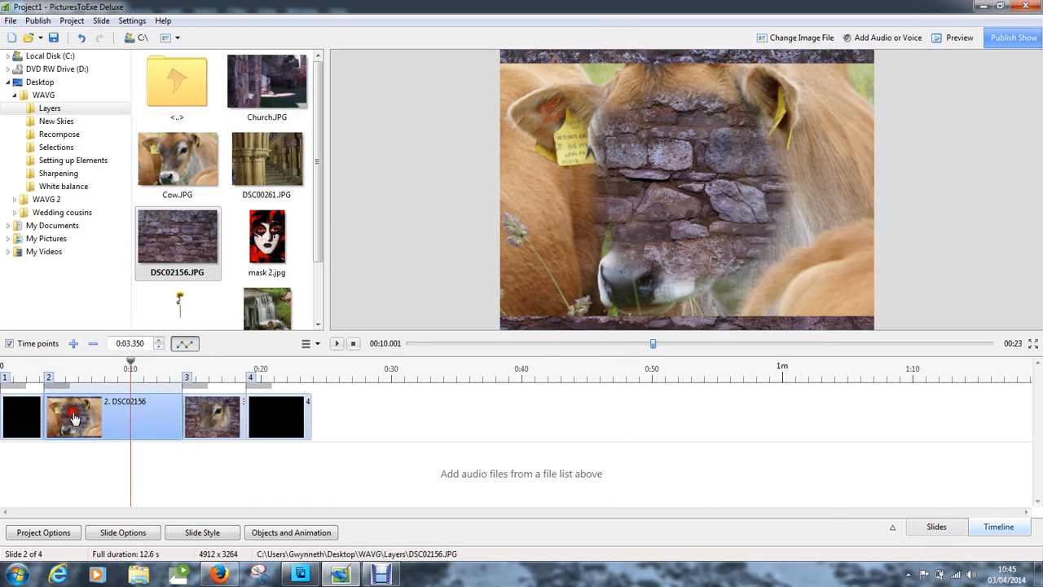
pyautogui.moveTo(202, 421); pyautogui.dragTo(140, 422)
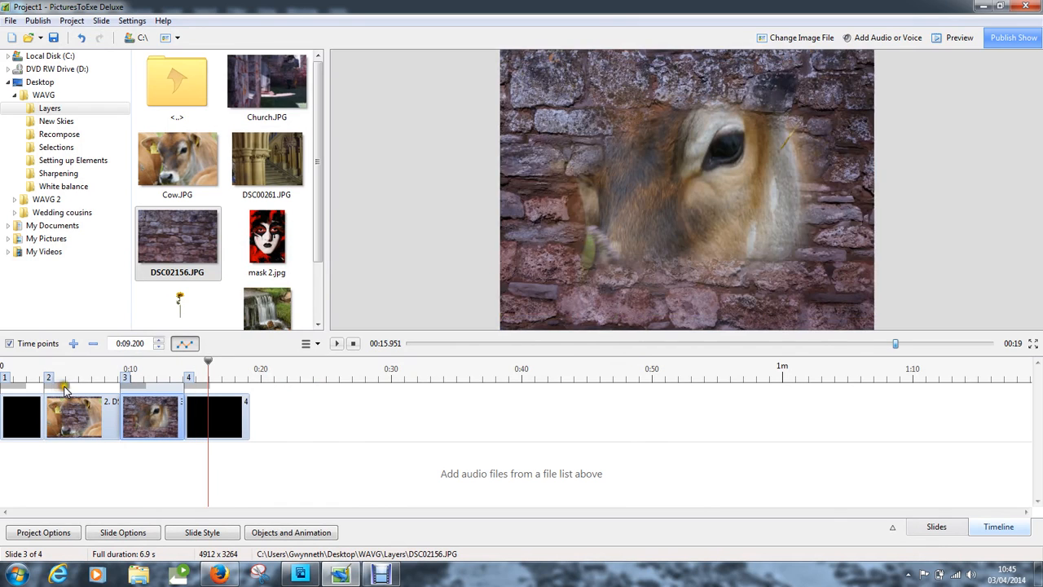
pyautogui.moveTo(68, 381); pyautogui.dragTo(162, 384)
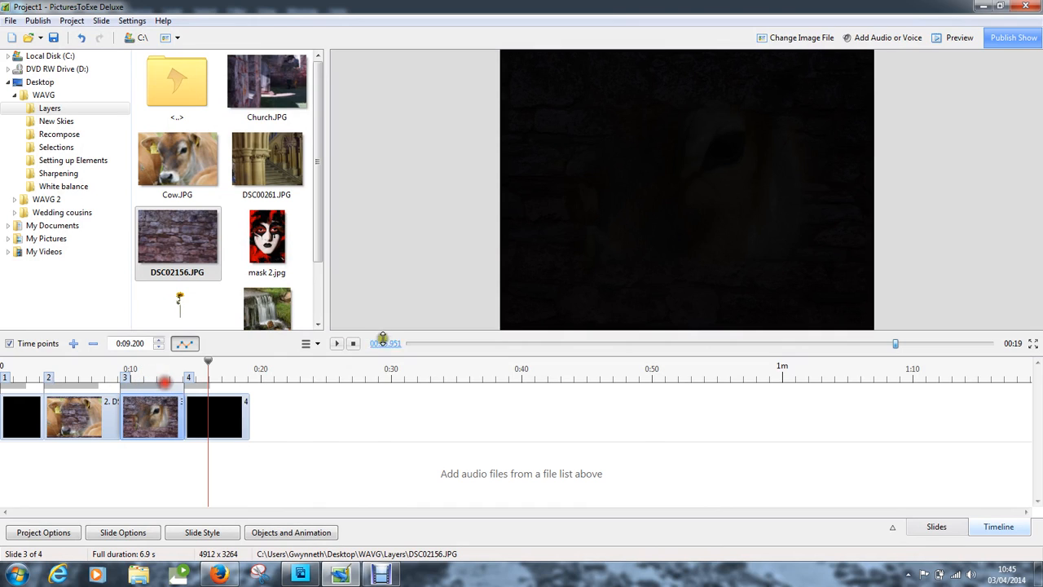
# Play the show from the first slide, and close the project and program without saving the changes
pyautogui.click(13, 413)
pyautogui.click(337, 344)
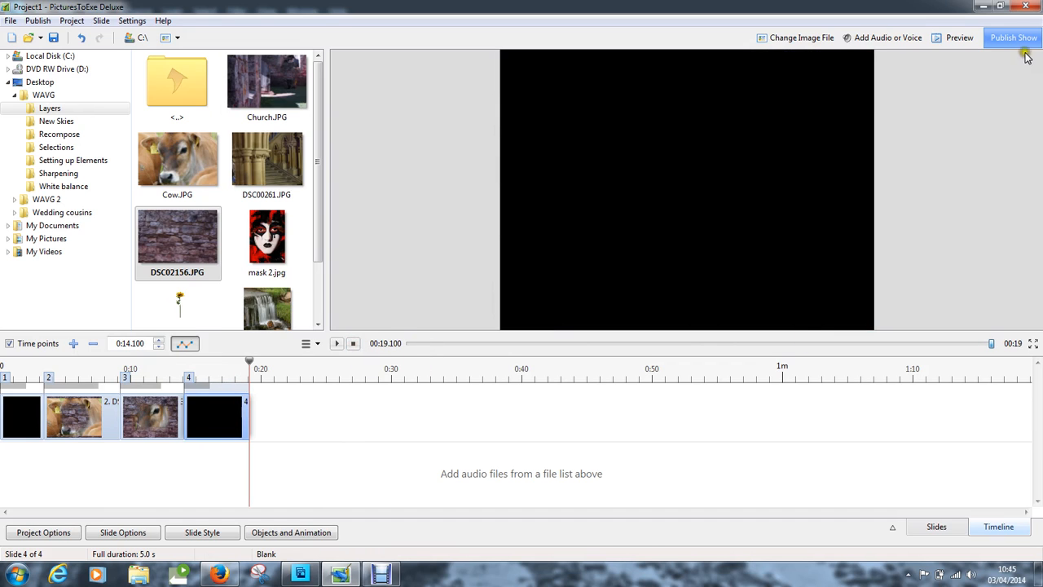
pyautogui.click(1025, 7)
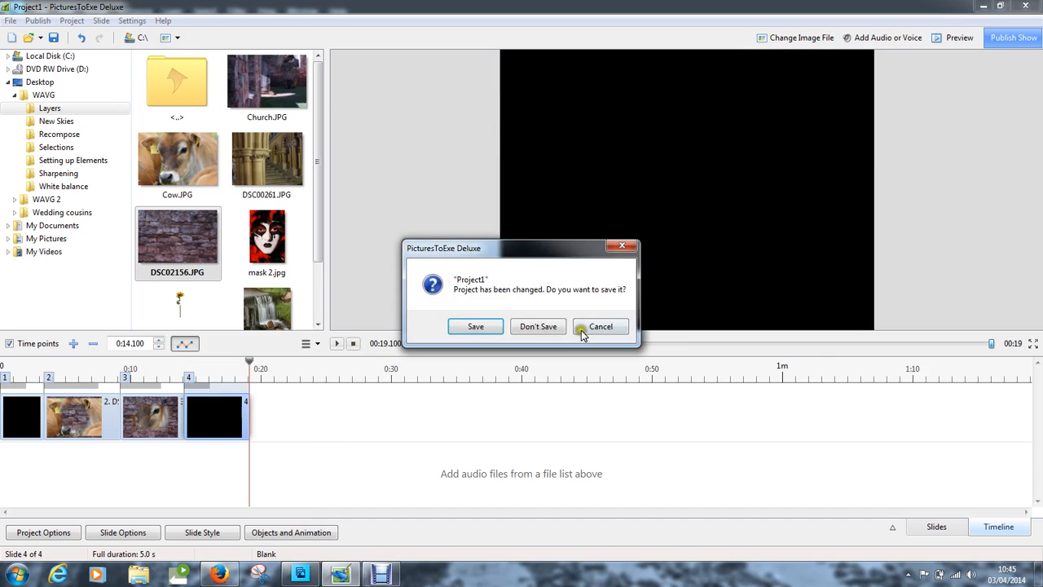
pyautogui.click(523, 329)
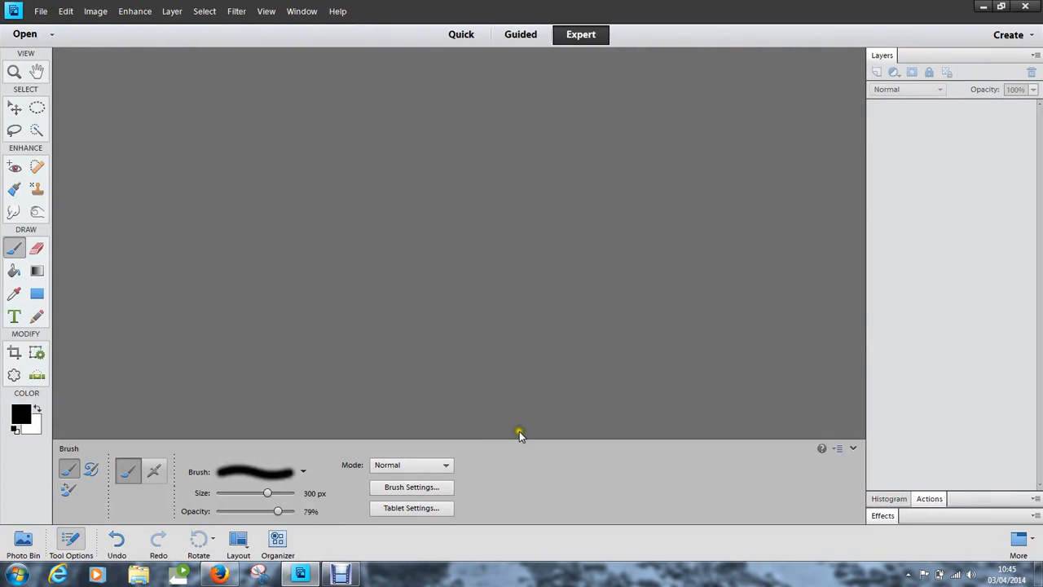